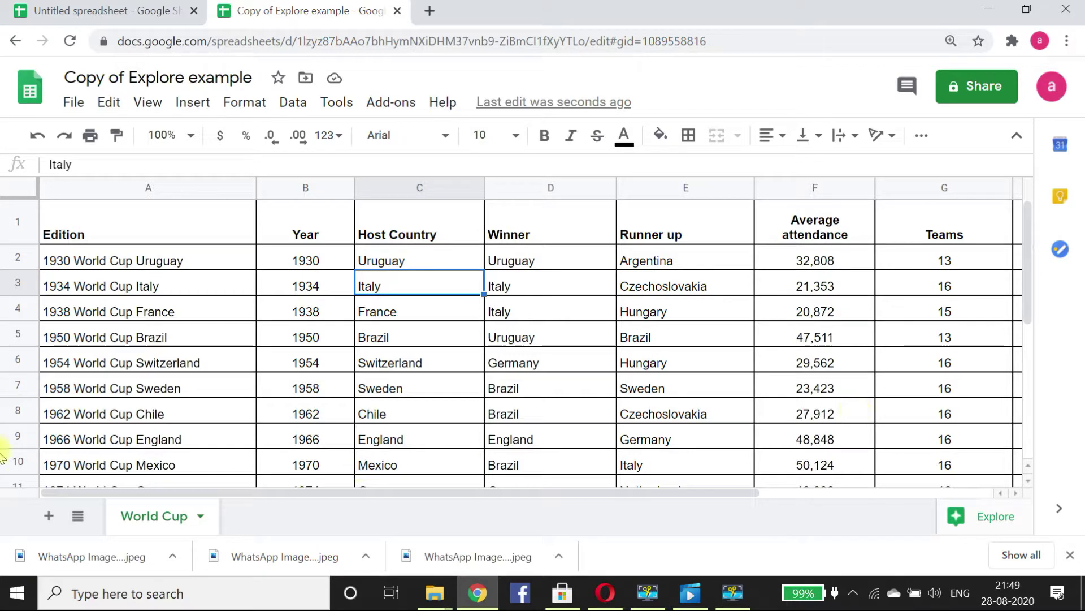
- Look through the World Cup table from the header row down to its last rows, with the header row selected
{"action": "scroll", "coordinate": [415, 260], "scroll_direction": "down", "scroll_amount": 8}
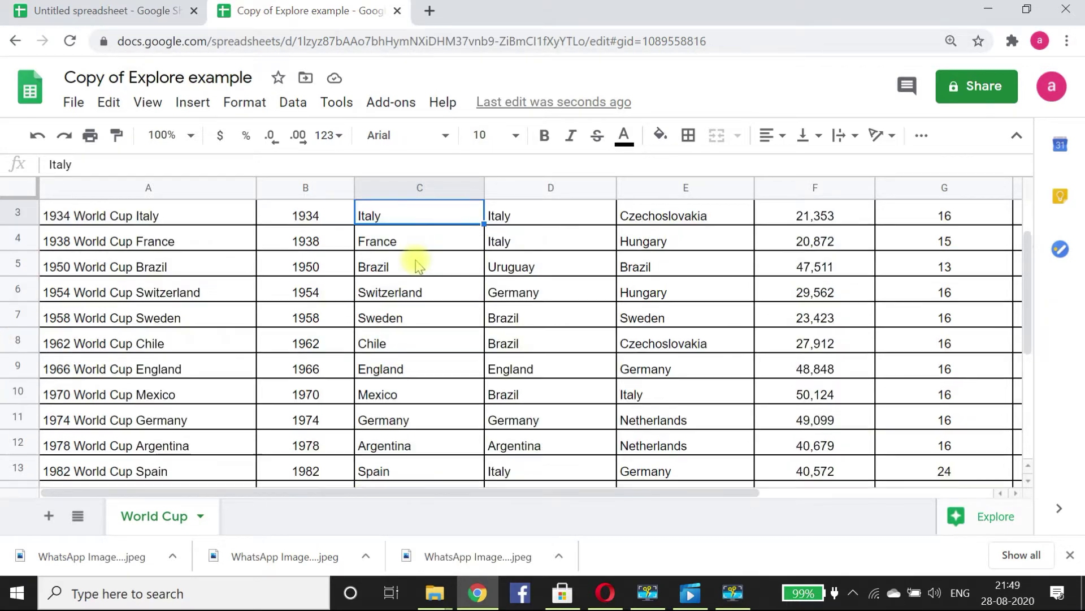
{"action": "scroll", "coordinate": [452, 328], "scroll_direction": "up", "scroll_amount": 8}
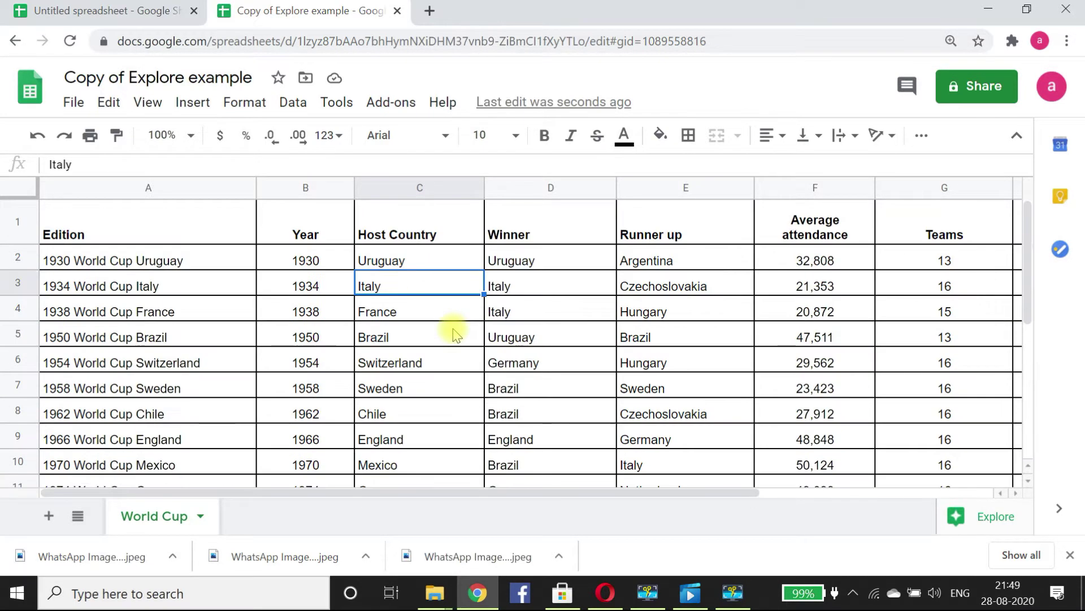
{"action": "left_click", "coordinate": [18, 229]}
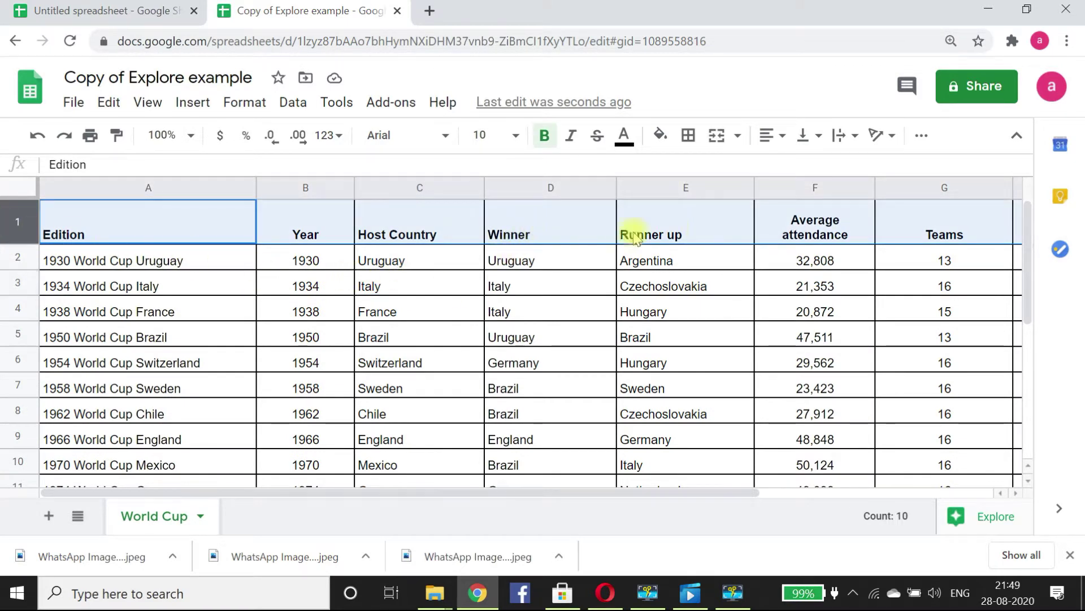
{"action": "scroll", "coordinate": [582, 273], "scroll_direction": "down", "scroll_amount": 5}
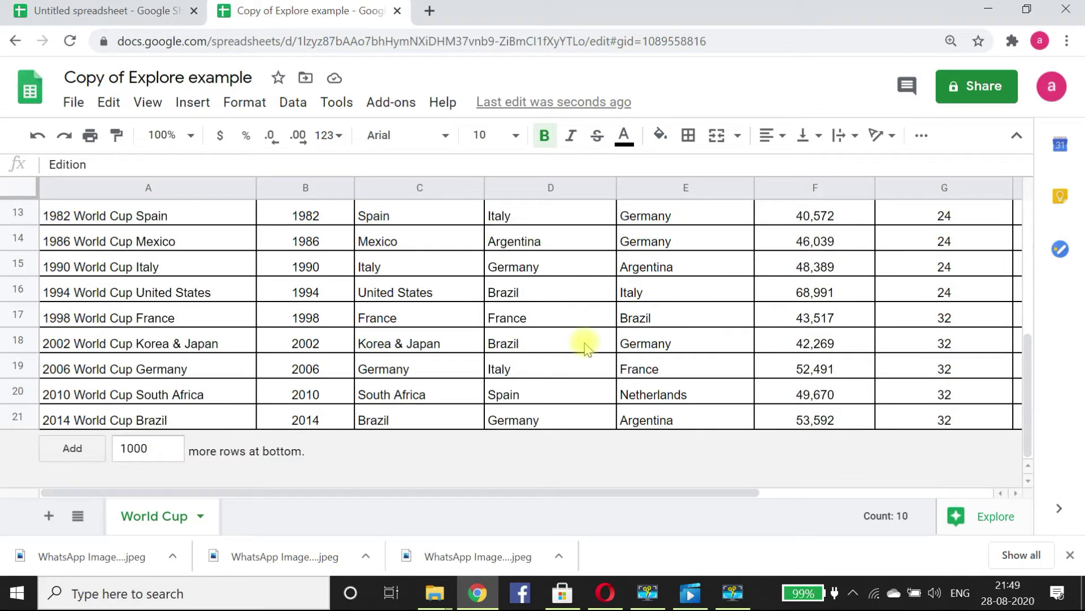
{"action": "scroll", "coordinate": [585, 346], "scroll_direction": "up", "scroll_amount": 5}
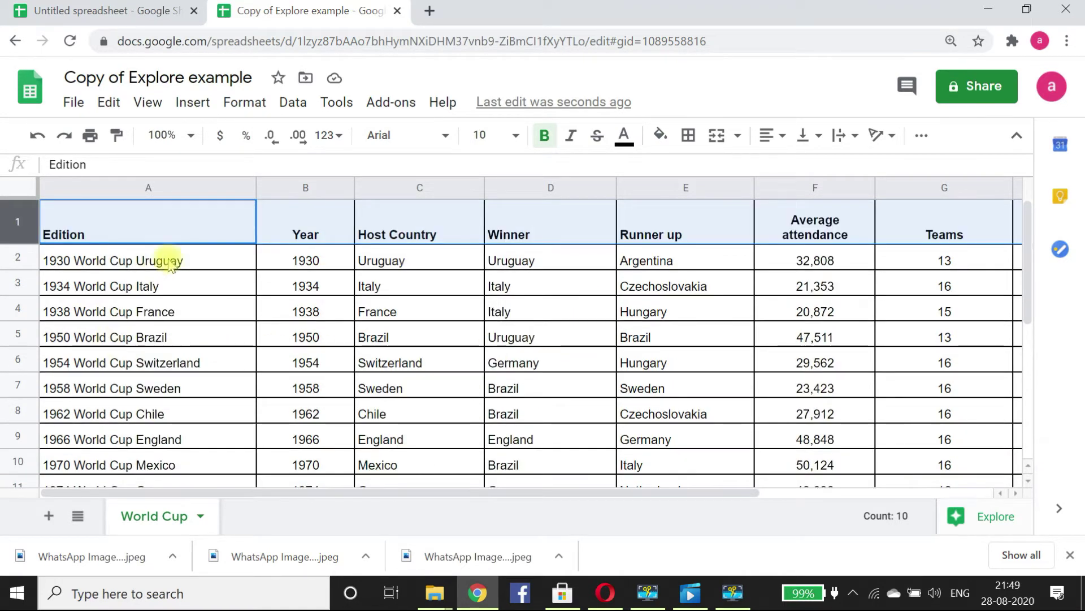
{"action": "scroll", "coordinate": [303, 242], "scroll_direction": "down", "scroll_amount": 5}
{"action": "scroll", "coordinate": [339, 339], "scroll_direction": "up", "scroll_amount": 5}
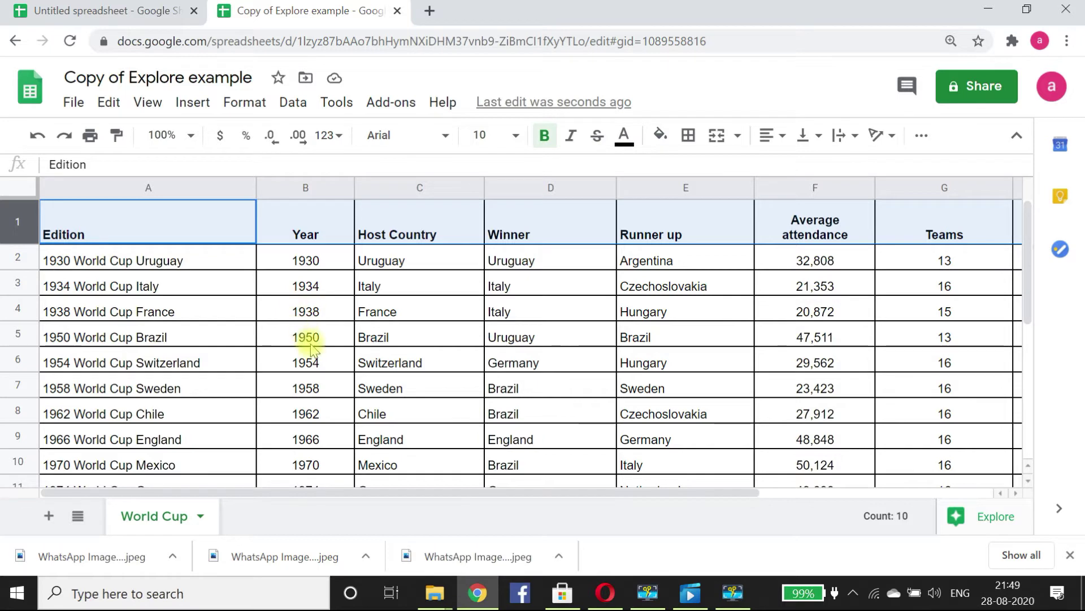
- Freeze the first row of the World Cup sheet and check the header while moving through the data
{"action": "left_click", "coordinate": [357, 361]}
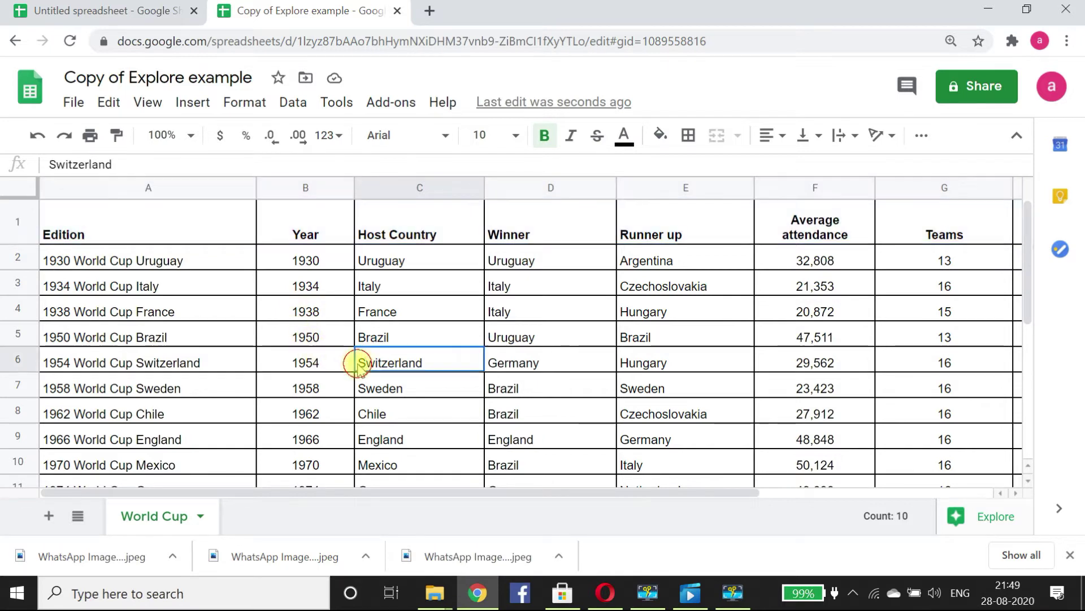
{"action": "left_click", "coordinate": [154, 111]}
{"action": "mouse_move", "coordinate": [310, 143]}
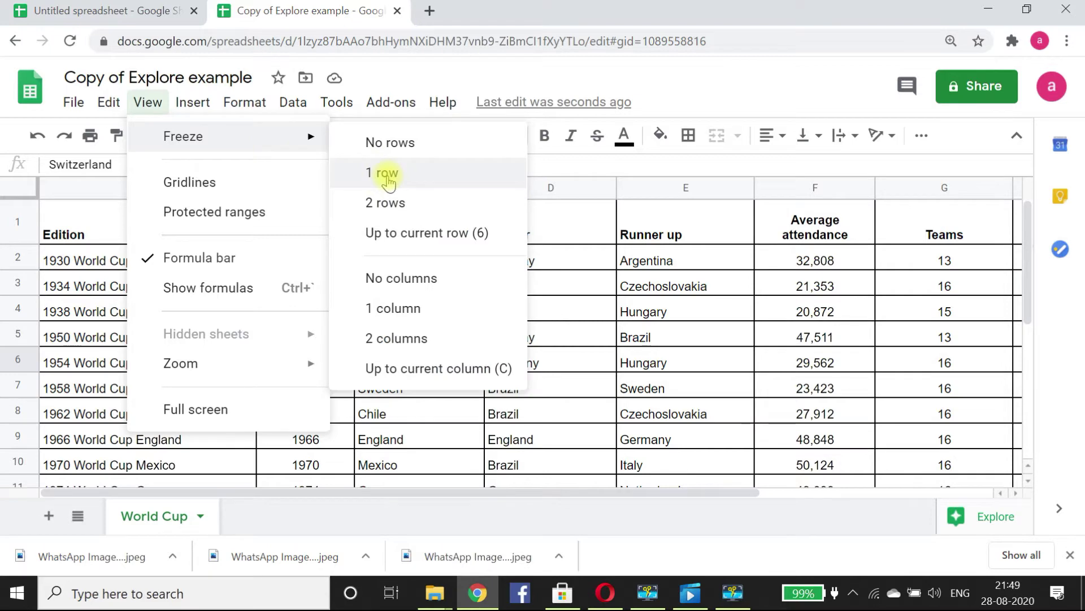
{"action": "left_click", "coordinate": [388, 174]}
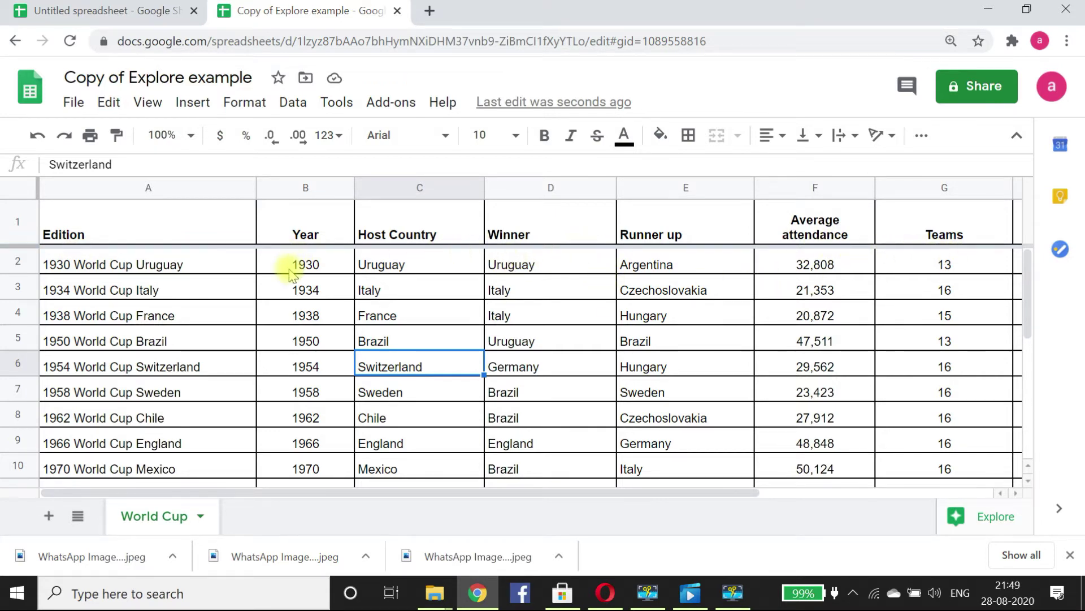
{"action": "scroll", "coordinate": [259, 265], "scroll_direction": "down", "scroll_amount": 3}
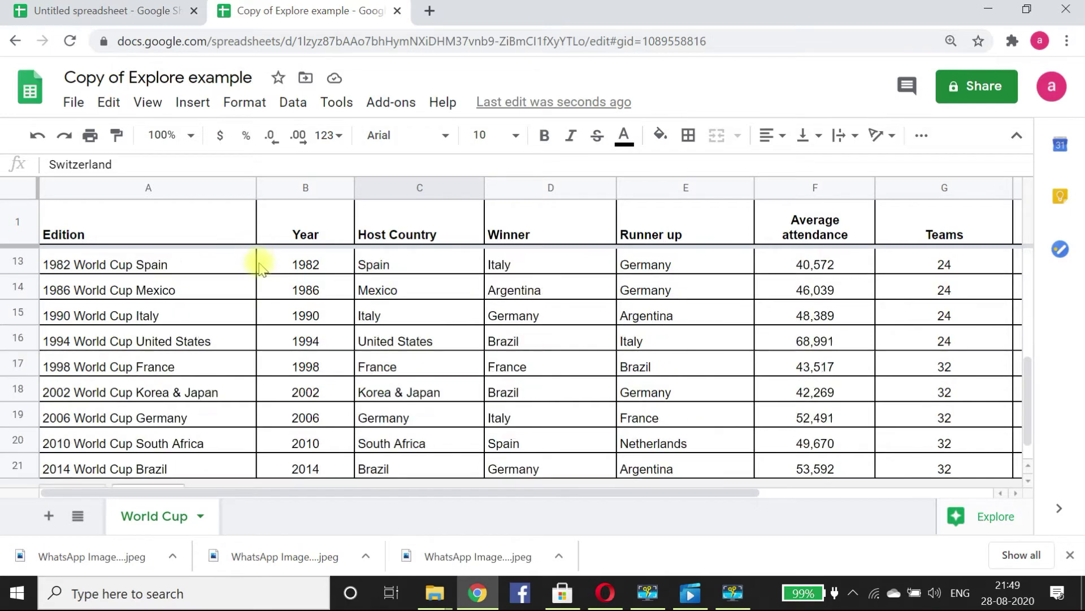
{"action": "scroll", "coordinate": [265, 288], "scroll_direction": "down", "scroll_amount": 2}
{"action": "scroll", "coordinate": [274, 313], "scroll_direction": "up", "scroll_amount": 5}
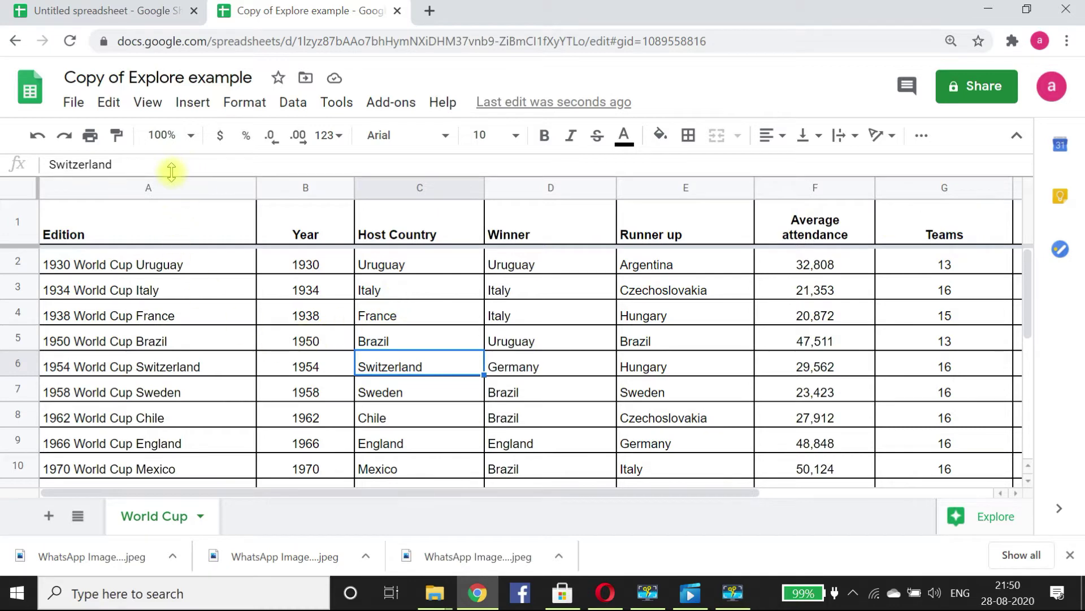
- Unfreeze all rows in the World Cup sheet and check how the header row moves with the data
{"action": "left_click", "coordinate": [153, 107]}
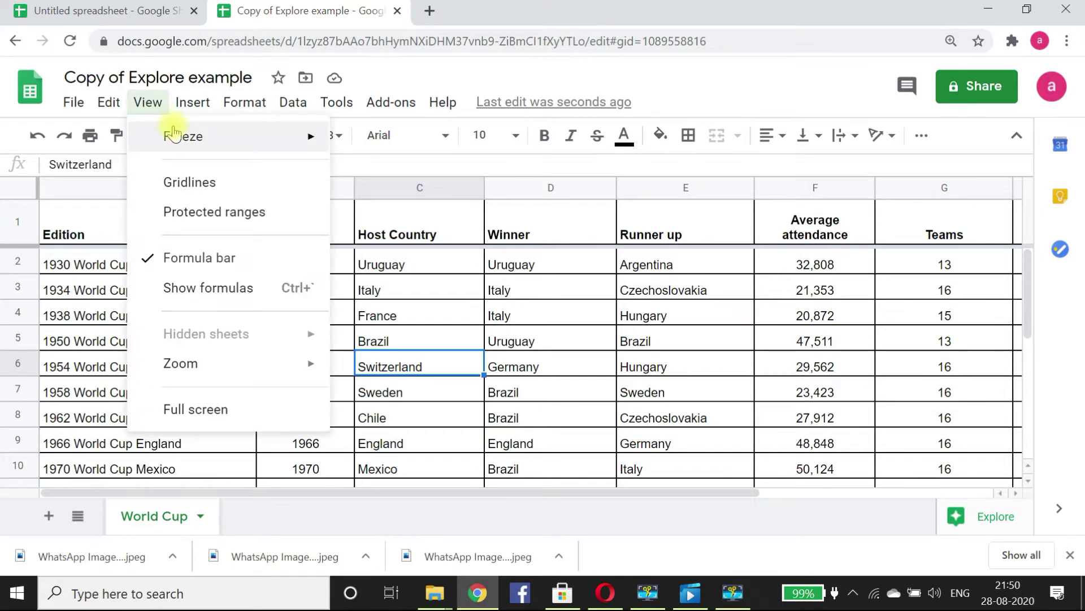
{"action": "mouse_move", "coordinate": [179, 138]}
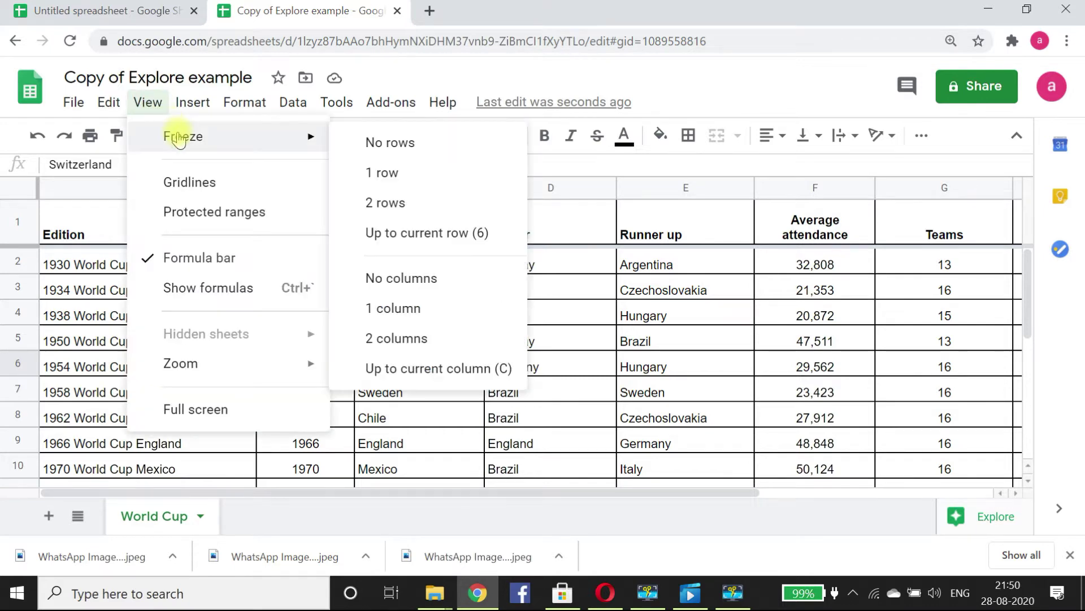
{"action": "left_click", "coordinate": [388, 145]}
{"action": "scroll", "coordinate": [334, 318], "scroll_direction": "down", "scroll_amount": 5}
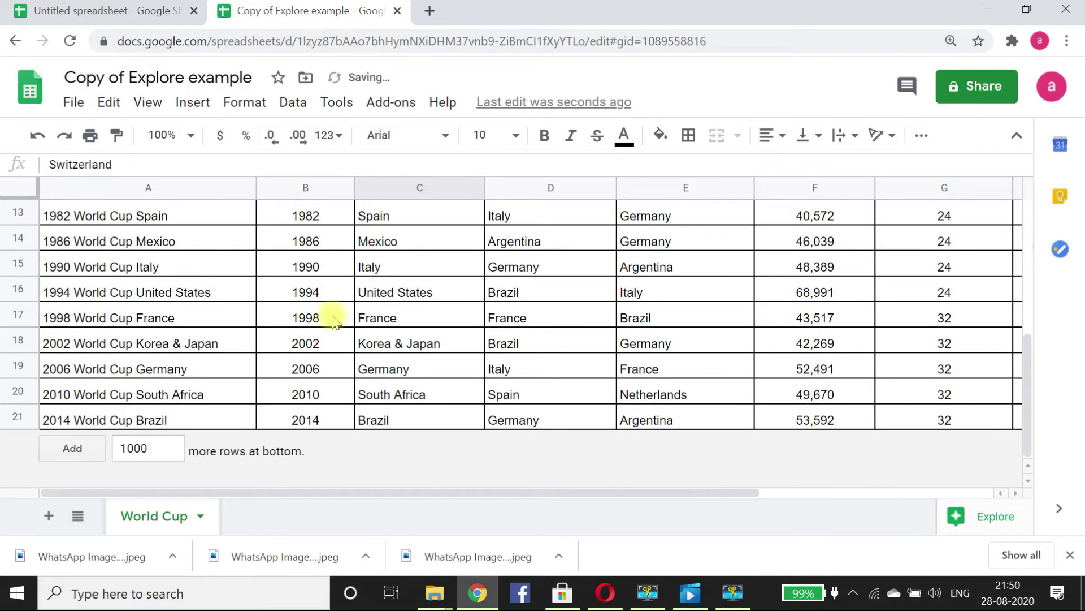
{"action": "scroll", "coordinate": [334, 318], "scroll_direction": "up", "scroll_amount": 5}
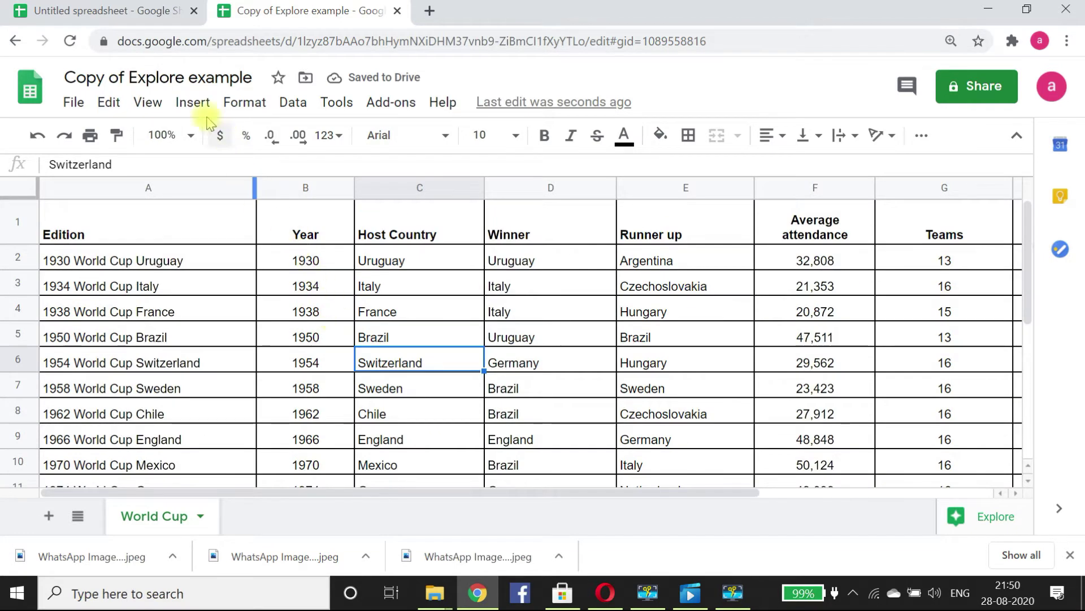
- Insert a row above the header row and merge all its cells across columns A to J
{"action": "right_click", "coordinate": [26, 229]}
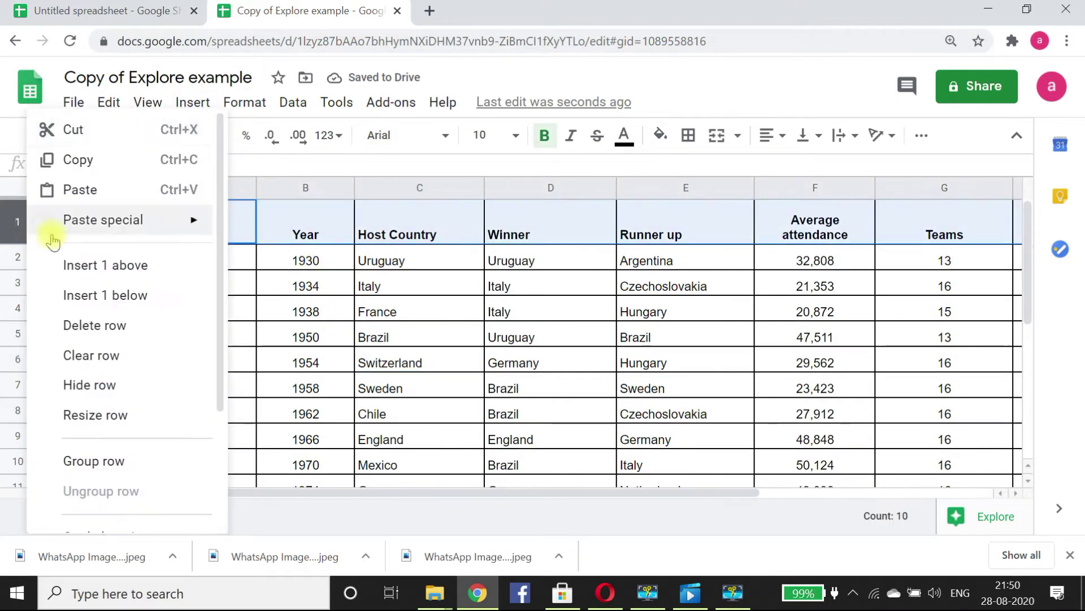
{"action": "left_click", "coordinate": [130, 274]}
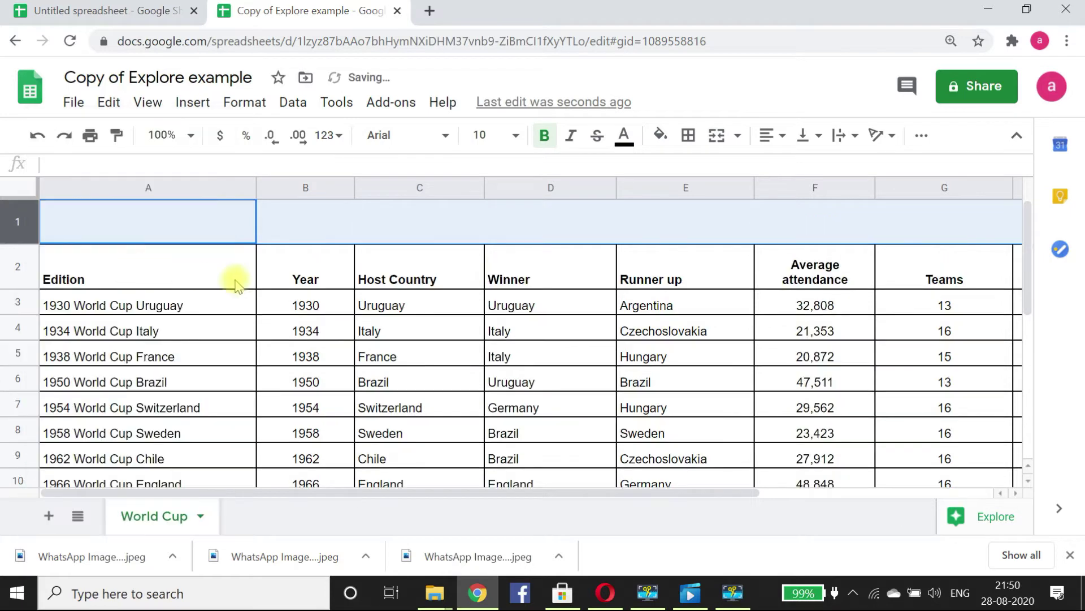
{"action": "left_click", "coordinate": [215, 229]}
{"action": "left_click_drag", "start_coordinate": [232, 232], "coordinate": [942, 224]}
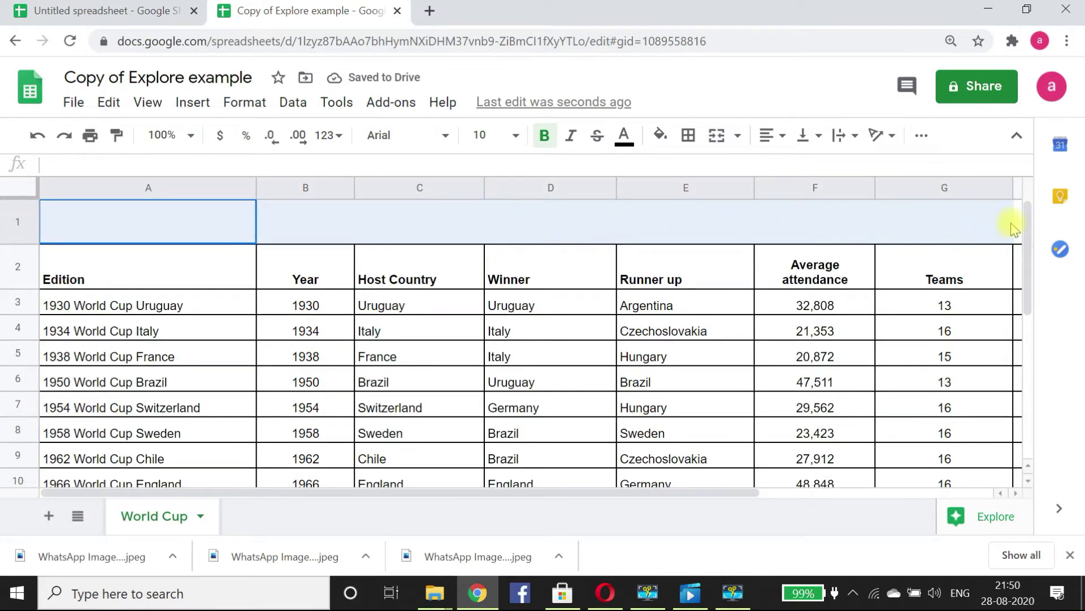
{"action": "left_click_drag", "start_coordinate": [1030, 232], "coordinate": [1001, 232]}
{"action": "mouse_move", "coordinate": [823, 221]}
{"action": "left_mouse_down"}
{"action": "mouse_move", "coordinate": [775, 225]}
{"action": "mouse_move", "coordinate": [808, 229]}
{"action": "left_mouse_up"}
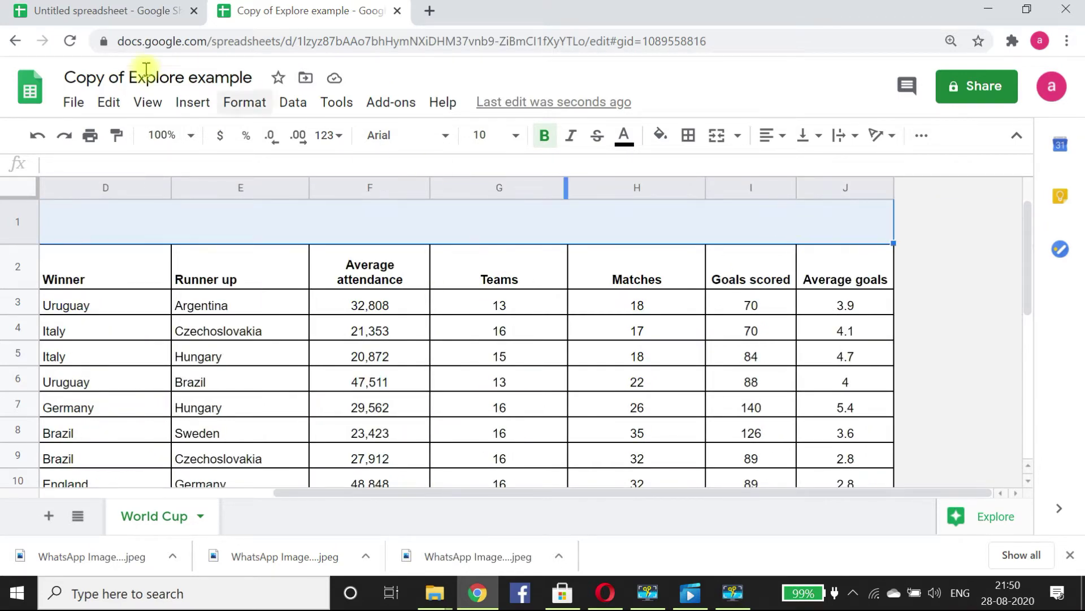
{"action": "left_click", "coordinate": [237, 102]}
{"action": "mouse_move", "coordinate": [285, 441]}
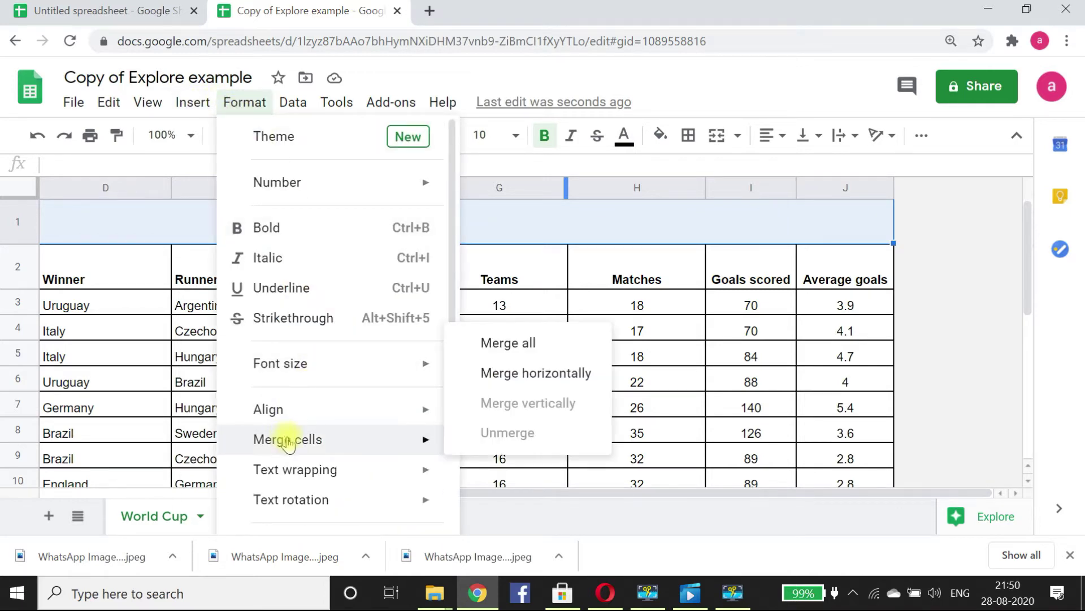
{"action": "left_click", "coordinate": [521, 353]}
- Center-align the merged cell in row 1 and enter the title "world cup data" in it
{"action": "double_click", "coordinate": [351, 220]}
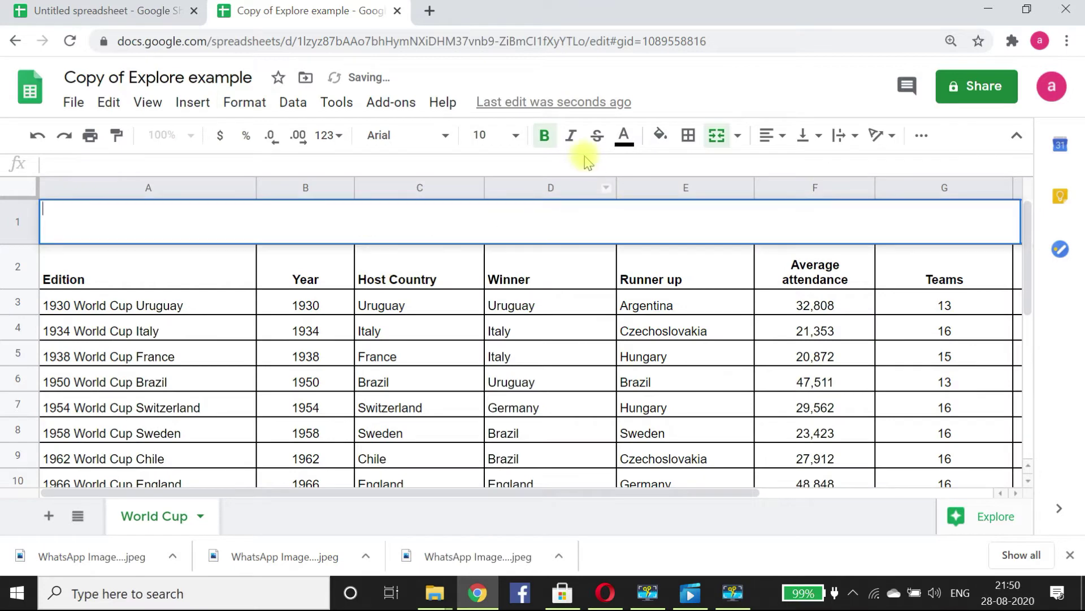
{"action": "left_click", "coordinate": [511, 135]}
{"action": "left_click", "coordinate": [486, 438]}
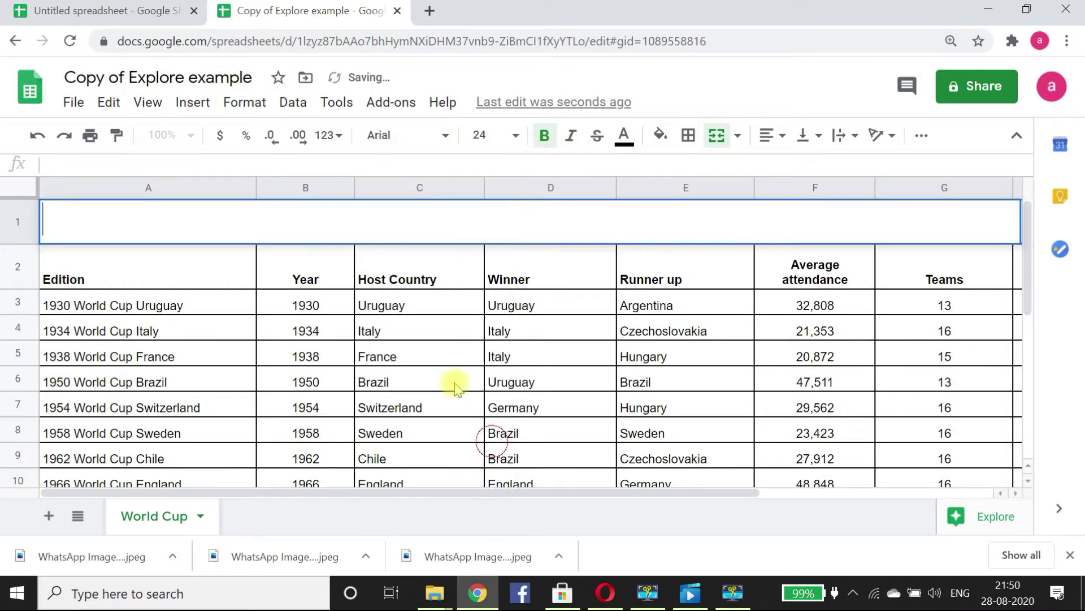
{"action": "left_click", "coordinate": [773, 136]}
{"action": "left_click", "coordinate": [786, 169]}
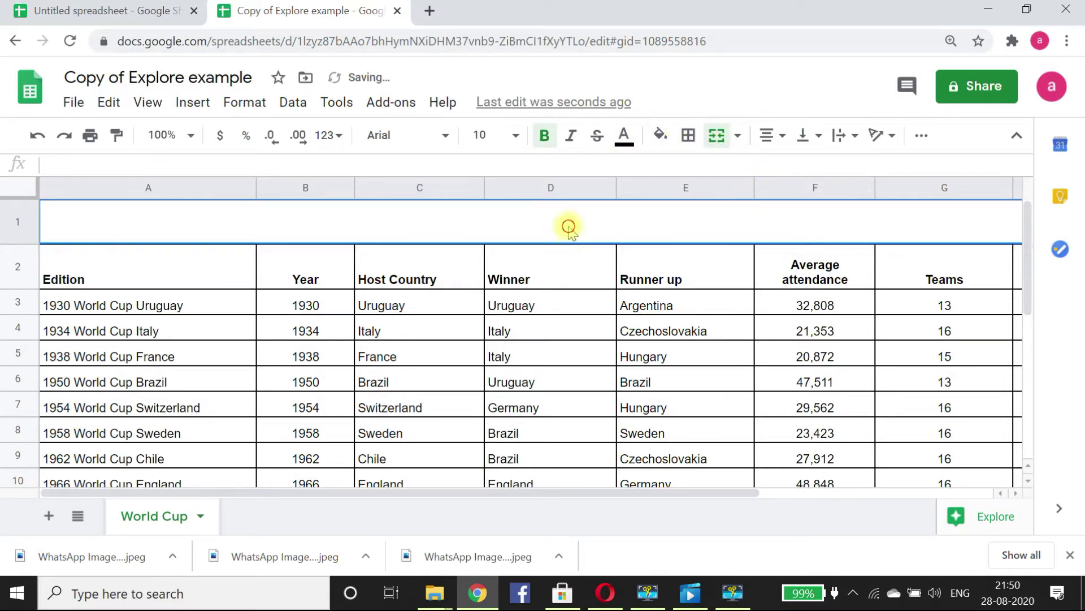
{"action": "type", "text": "wo"}
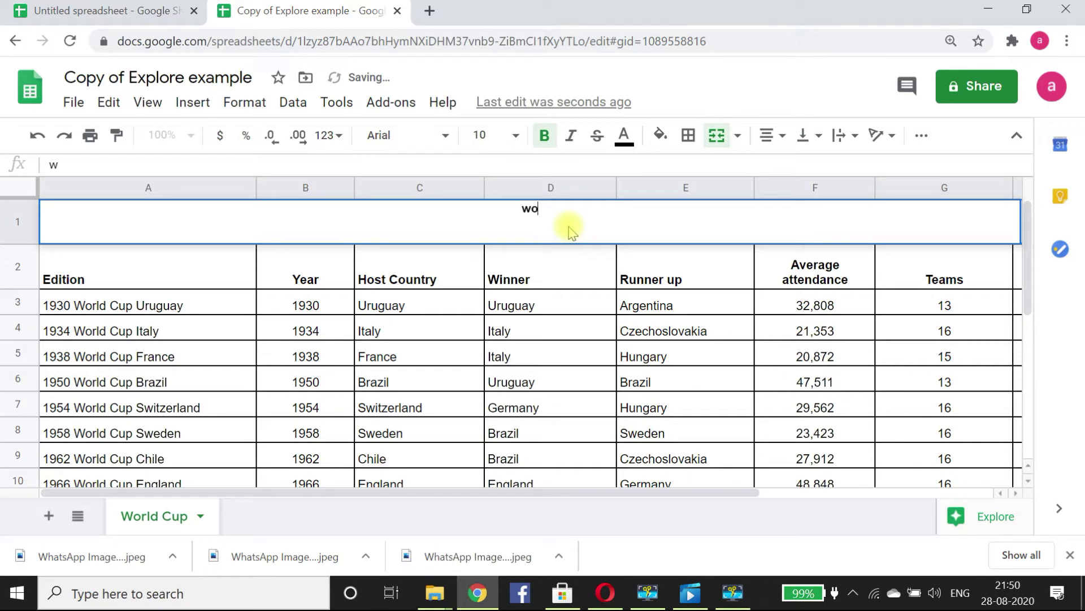
{"action": "type", "text": "rld "}
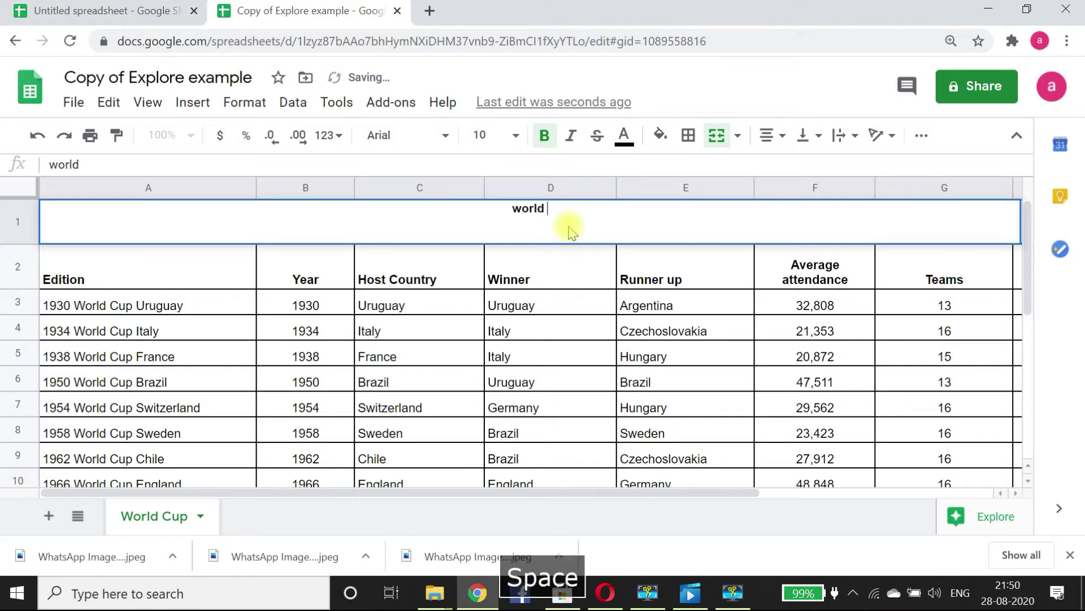
{"action": "type", "text": "cup data"}
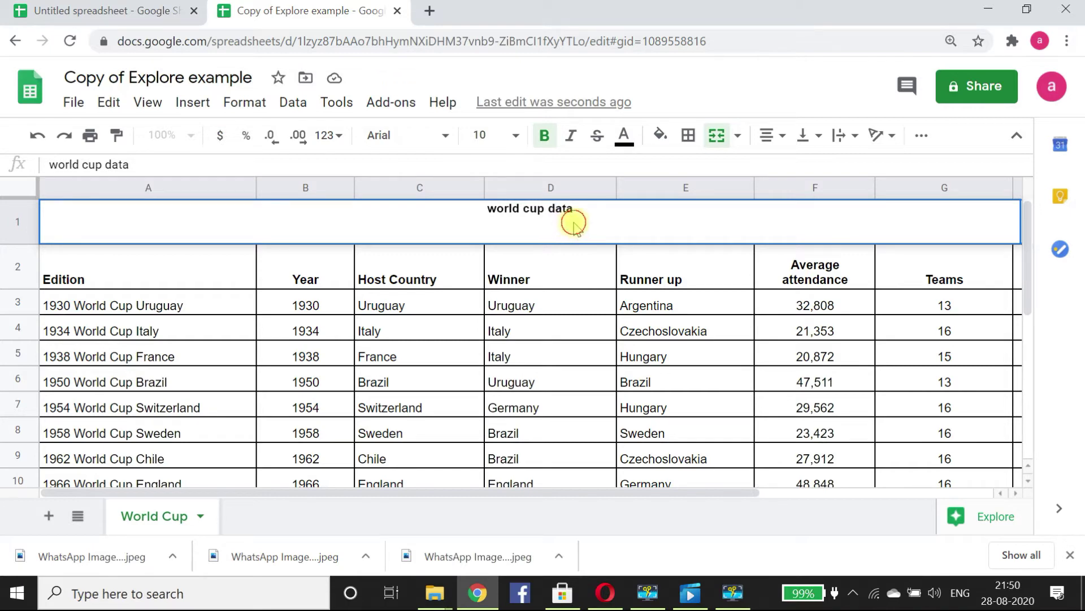
- Set the font size of the "world cup data" title in row 1 to 24
{"action": "left_click", "coordinate": [515, 135]}
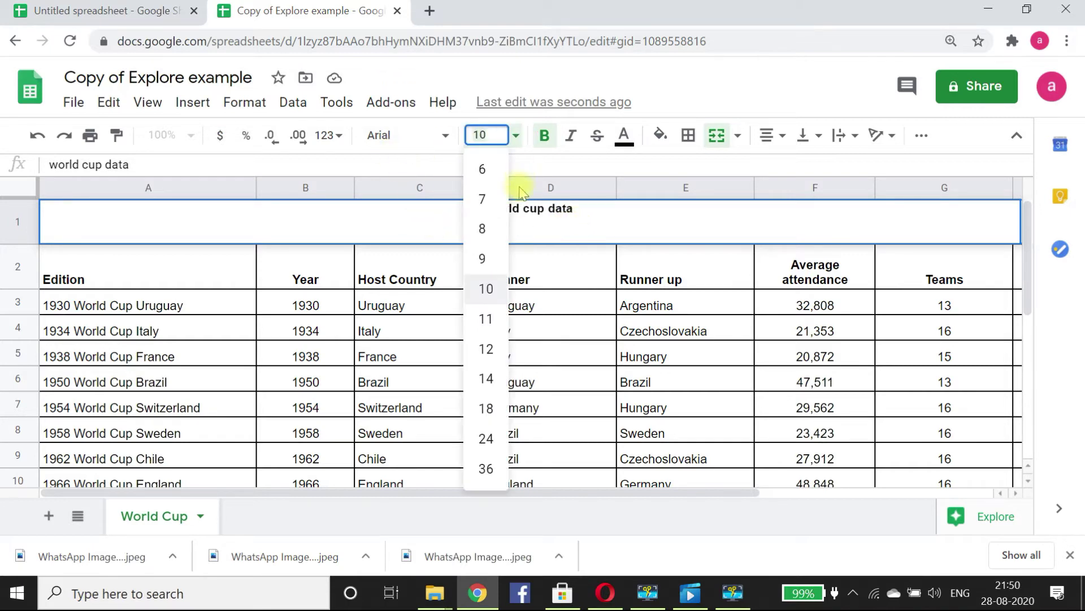
{"action": "left_click", "coordinate": [487, 439]}
{"action": "double_click", "coordinate": [586, 223]}
{"action": "left_click_drag", "start_coordinate": [587, 222], "coordinate": [484, 225]}
{"action": "left_click", "coordinate": [516, 138]}
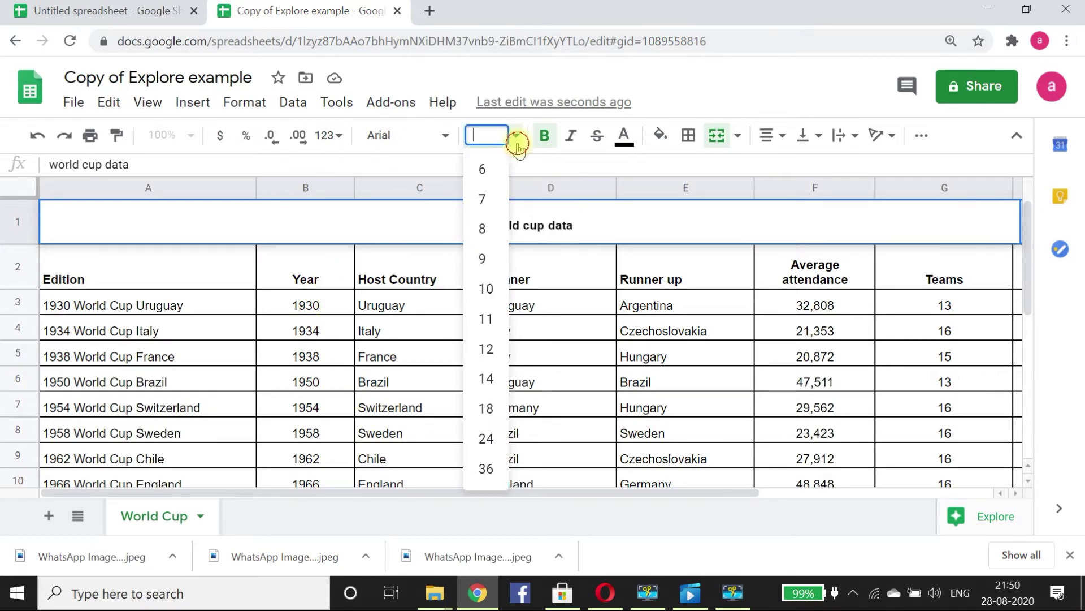
{"action": "left_click", "coordinate": [485, 438]}
{"action": "left_click", "coordinate": [403, 304]}
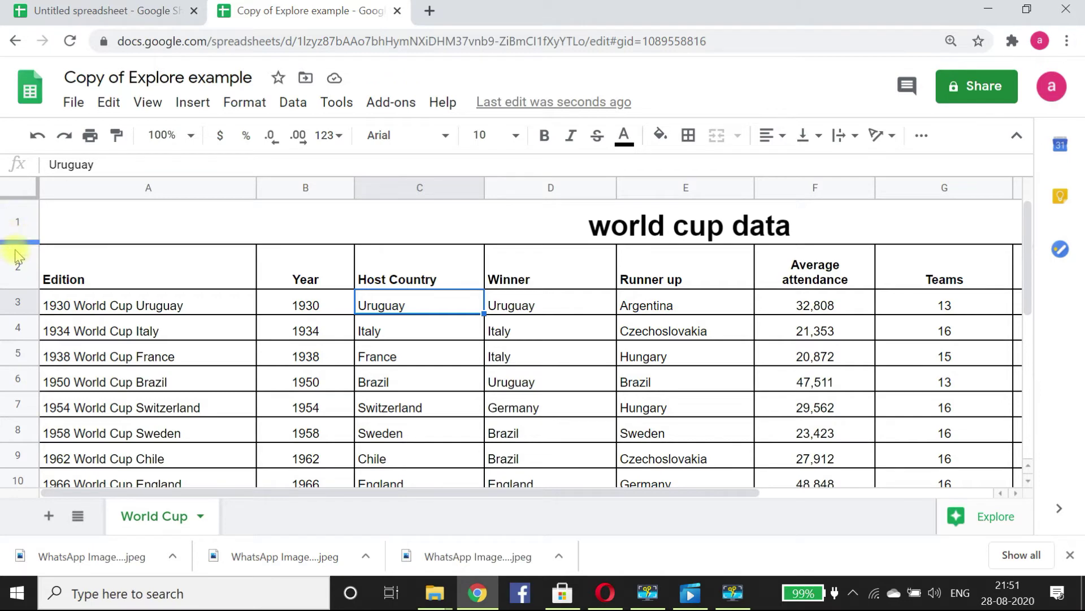
- Freeze the first two rows, the title and the column headers, and check them while moving through the data
{"action": "left_click_drag", "start_coordinate": [17, 233], "coordinate": [18, 266]}
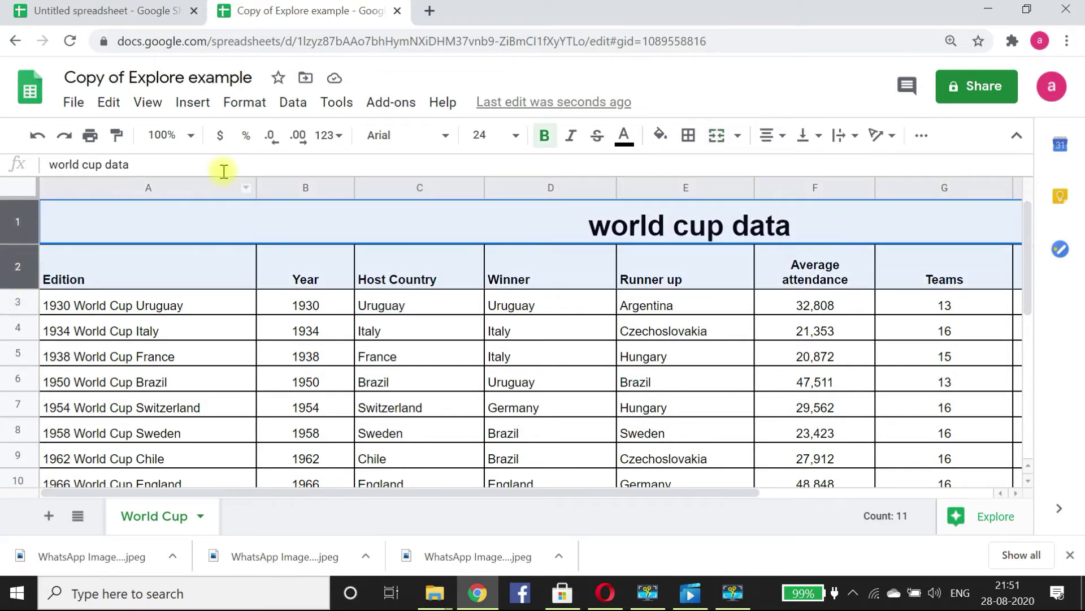
{"action": "left_click", "coordinate": [148, 101]}
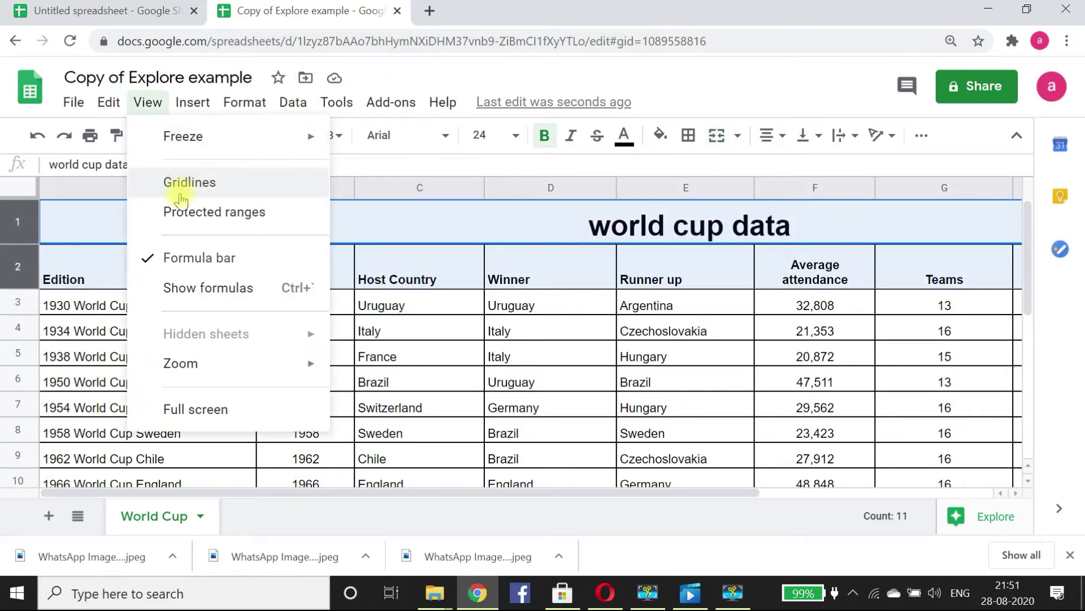
{"action": "mouse_move", "coordinate": [306, 142]}
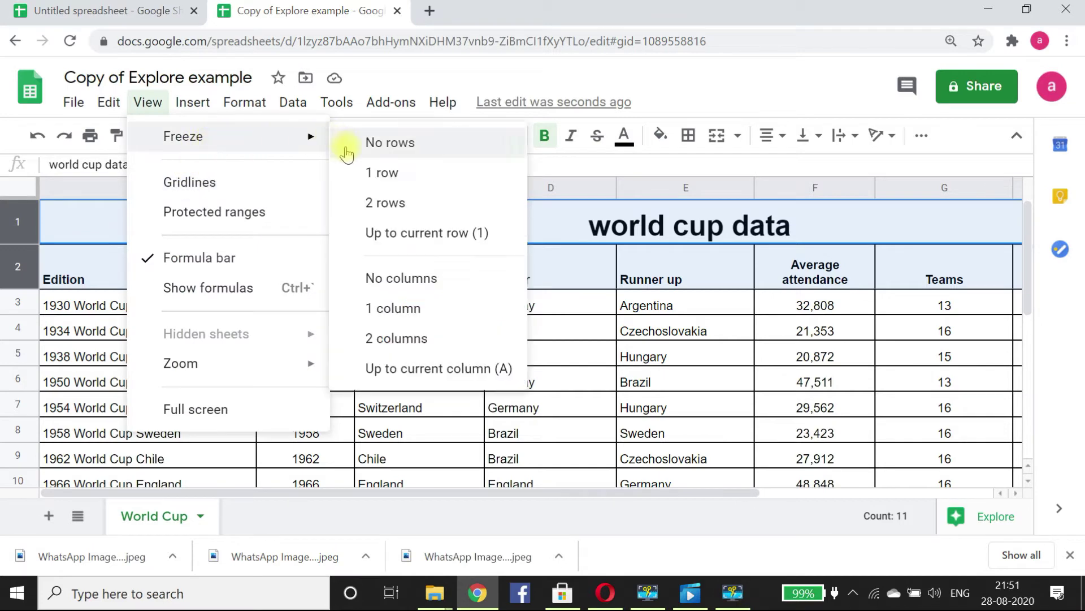
{"action": "left_click", "coordinate": [368, 202]}
{"action": "scroll", "coordinate": [463, 288], "scroll_direction": "down", "scroll_amount": 5}
{"action": "scroll", "coordinate": [464, 290], "scroll_direction": "up", "scroll_amount": 5}
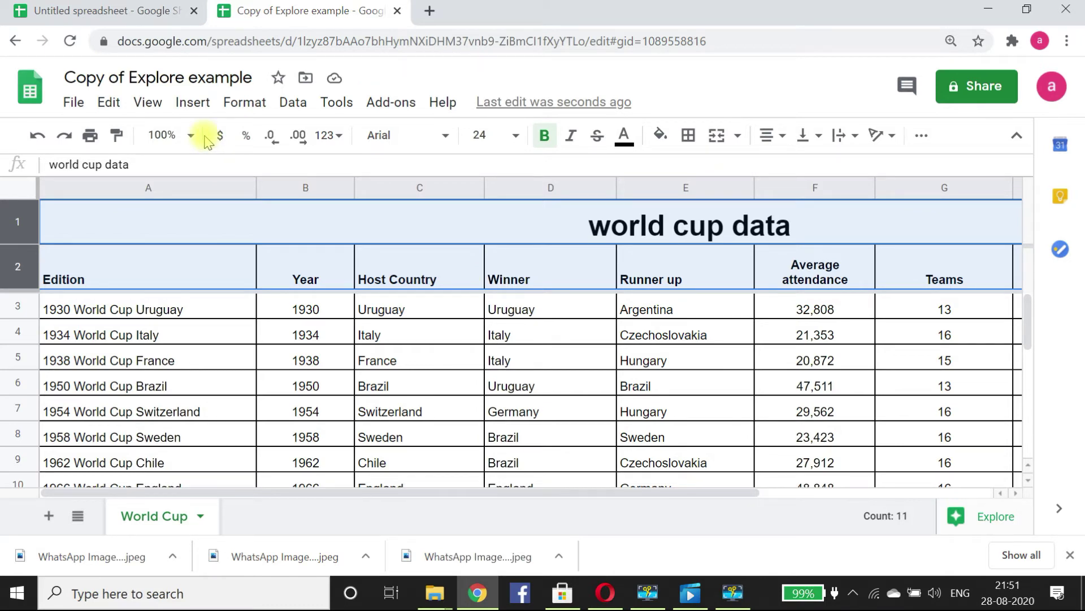
- Unfreeze the title and header rows so that no rows are frozen
{"action": "left_click", "coordinate": [147, 102]}
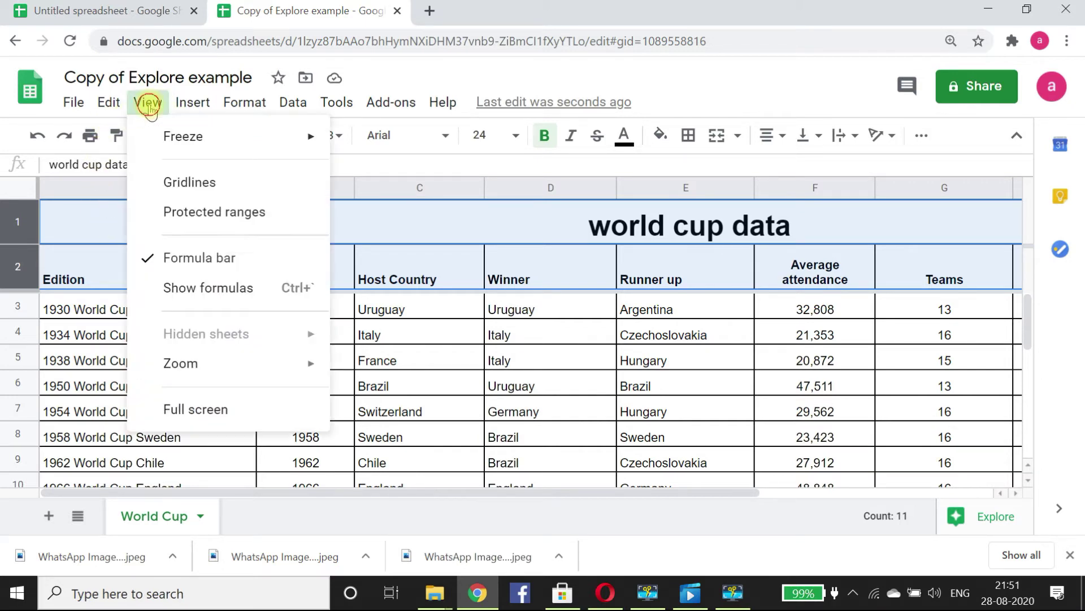
{"action": "mouse_move", "coordinate": [298, 140]}
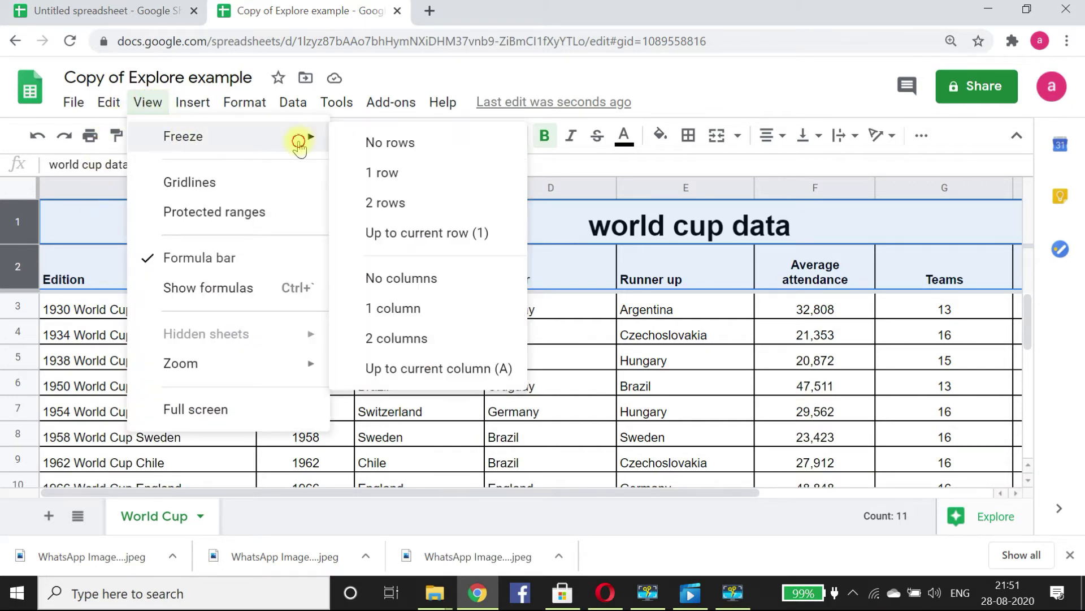
{"action": "left_click", "coordinate": [406, 148]}
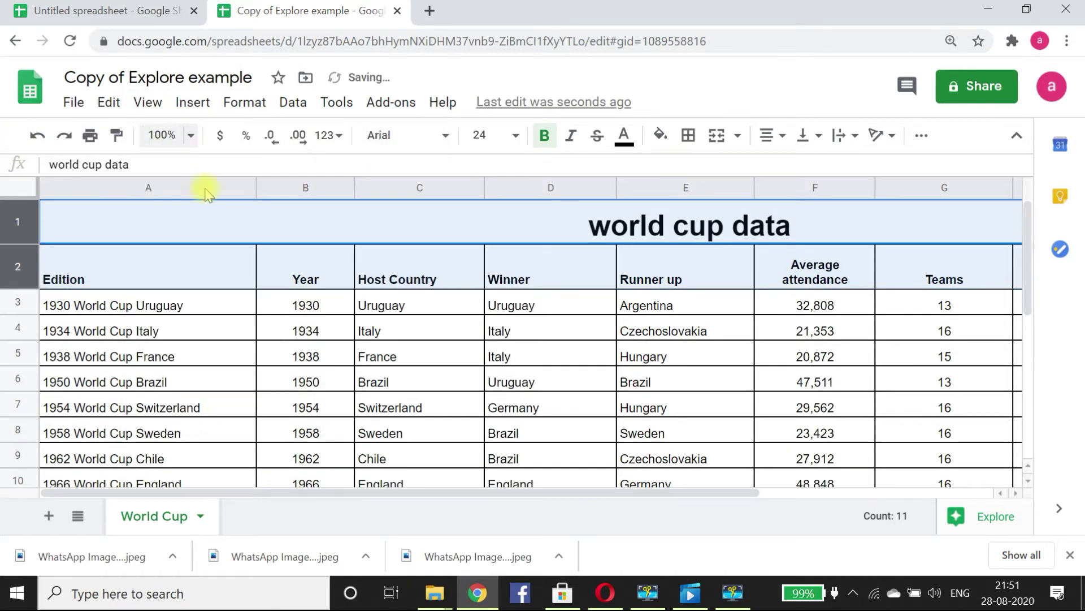
- Freeze the sheet up to row 4, the 1934 World Cup Italy row, and check the frozen rows while moving through the data
{"action": "left_click", "coordinate": [251, 330]}
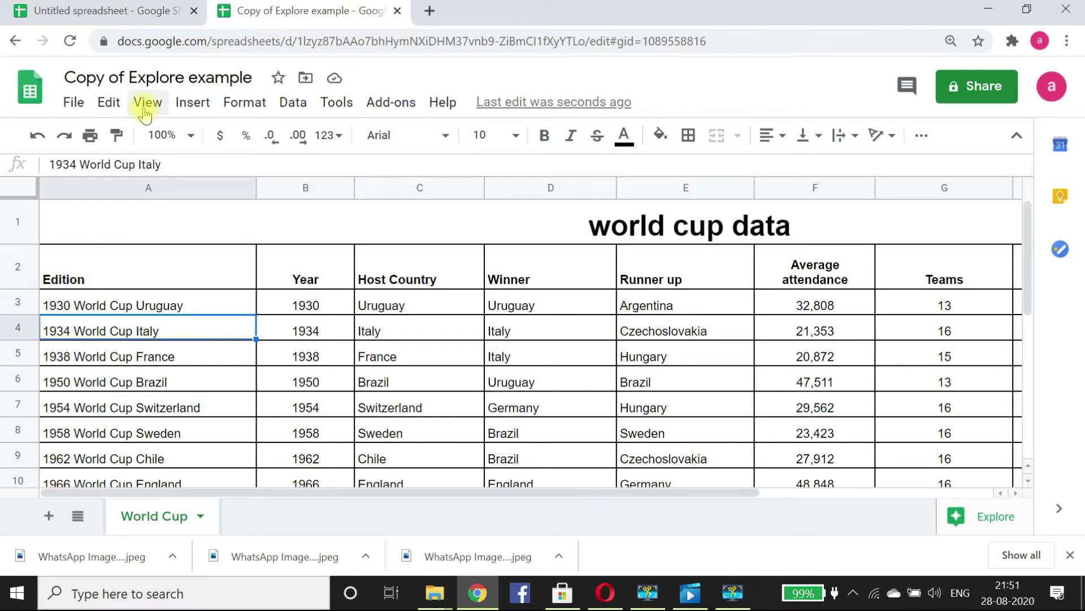
{"action": "left_click", "coordinate": [145, 110]}
{"action": "mouse_move", "coordinate": [144, 138]}
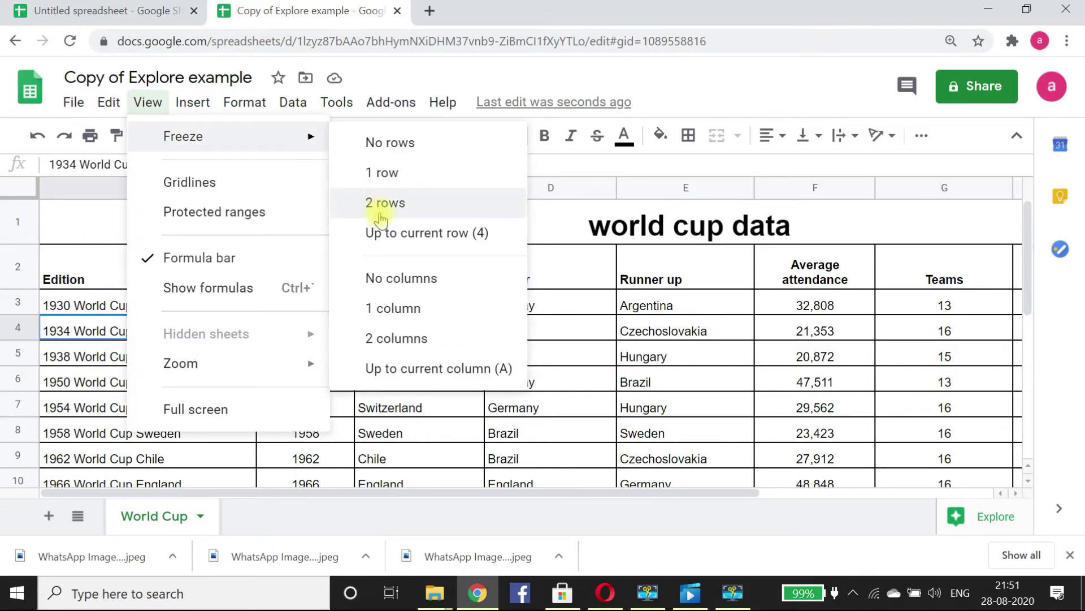
{"action": "left_click", "coordinate": [392, 240]}
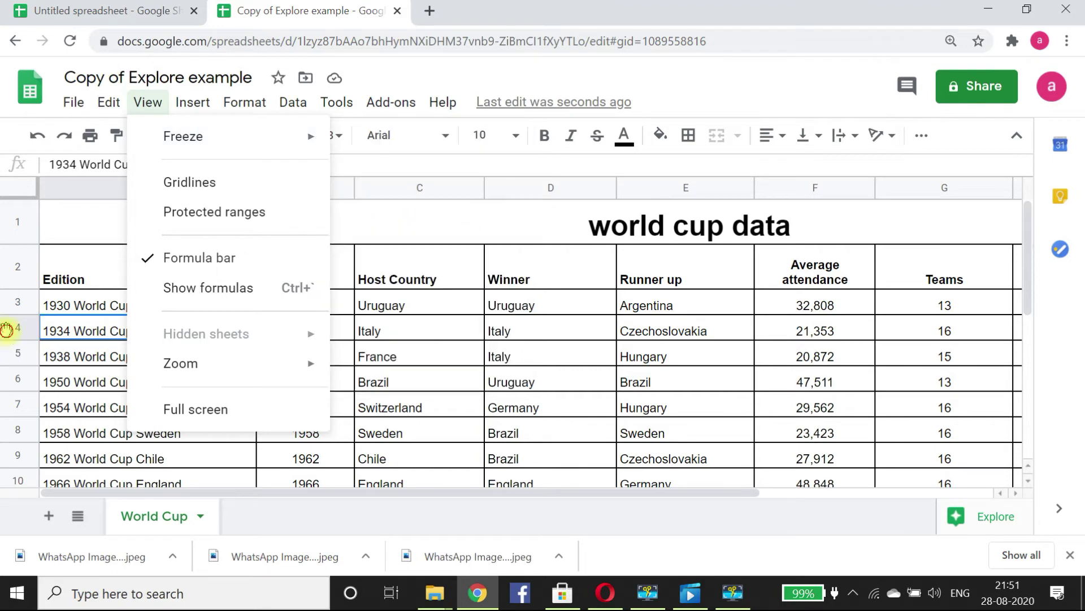
{"action": "left_click", "coordinate": [7, 330]}
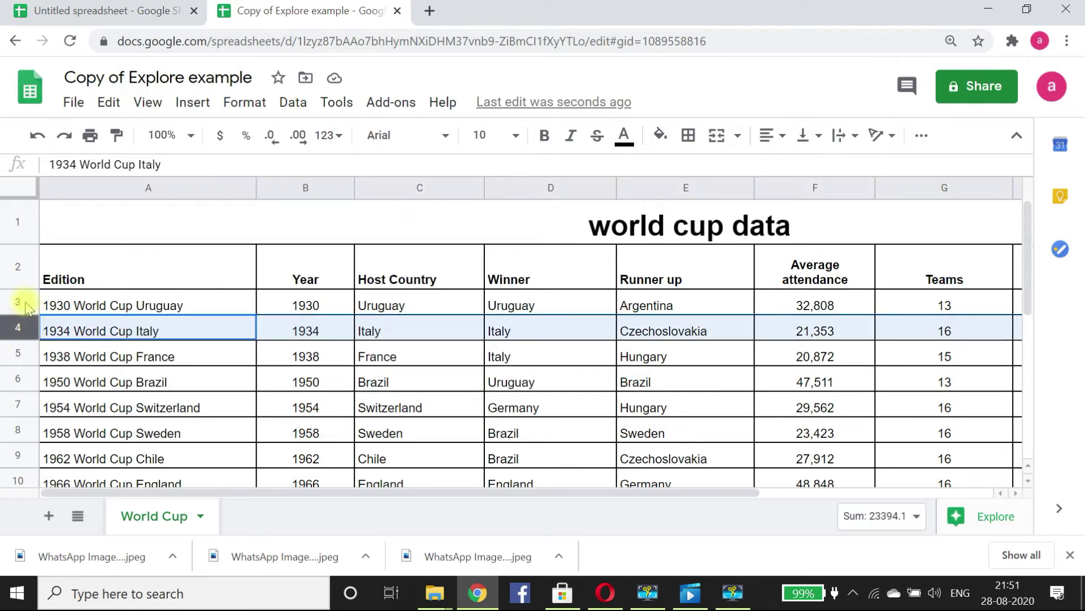
{"action": "left_click", "coordinate": [153, 103]}
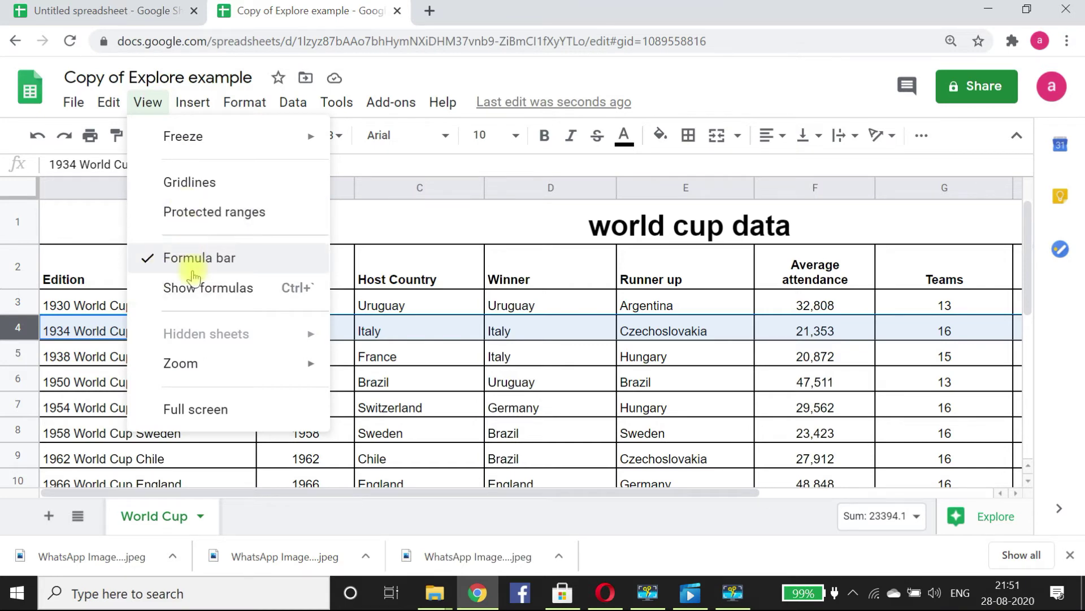
{"action": "mouse_move", "coordinate": [244, 148]}
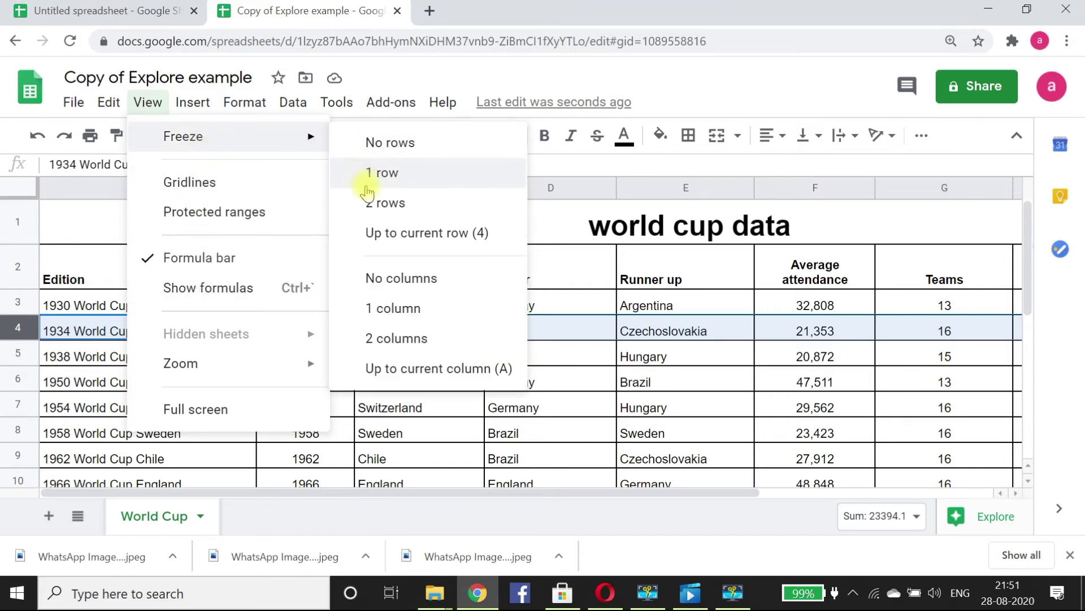
{"action": "left_click", "coordinate": [396, 233]}
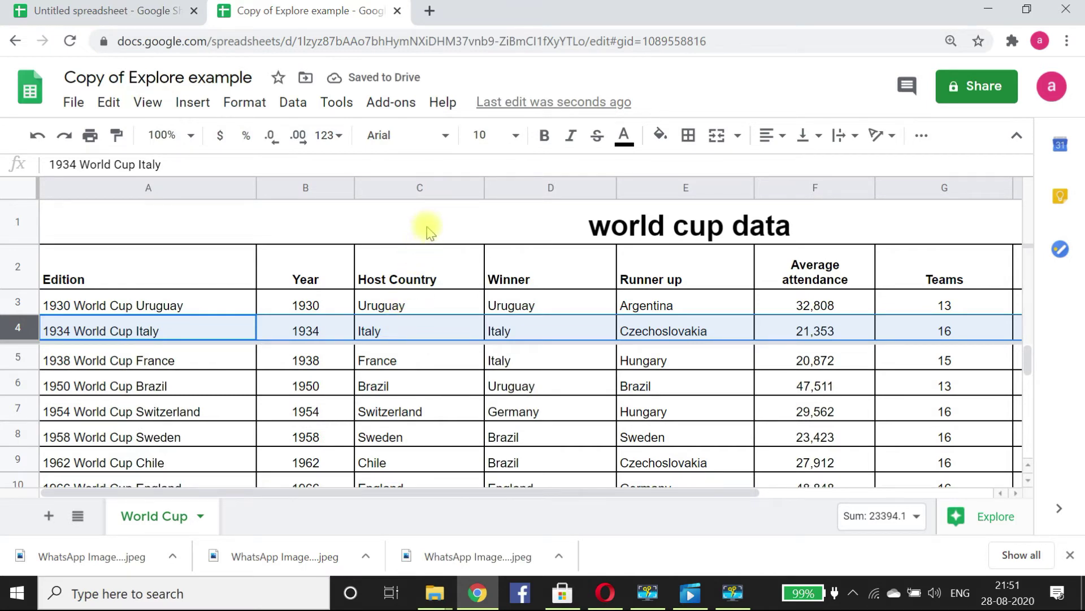
{"action": "scroll", "coordinate": [427, 225], "scroll_direction": "down", "scroll_amount": 5}
{"action": "scroll", "coordinate": [421, 243], "scroll_direction": "up", "scroll_amount": 5}
{"action": "scroll", "coordinate": [424, 243], "scroll_direction": "down", "scroll_amount": 5}
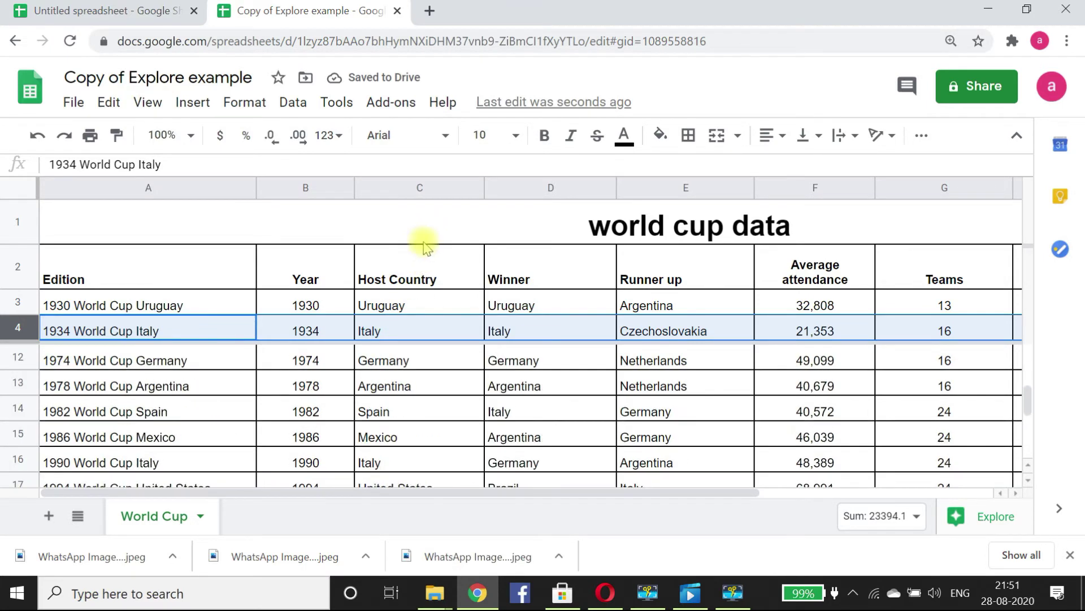
{"action": "left_click", "coordinate": [365, 376]}
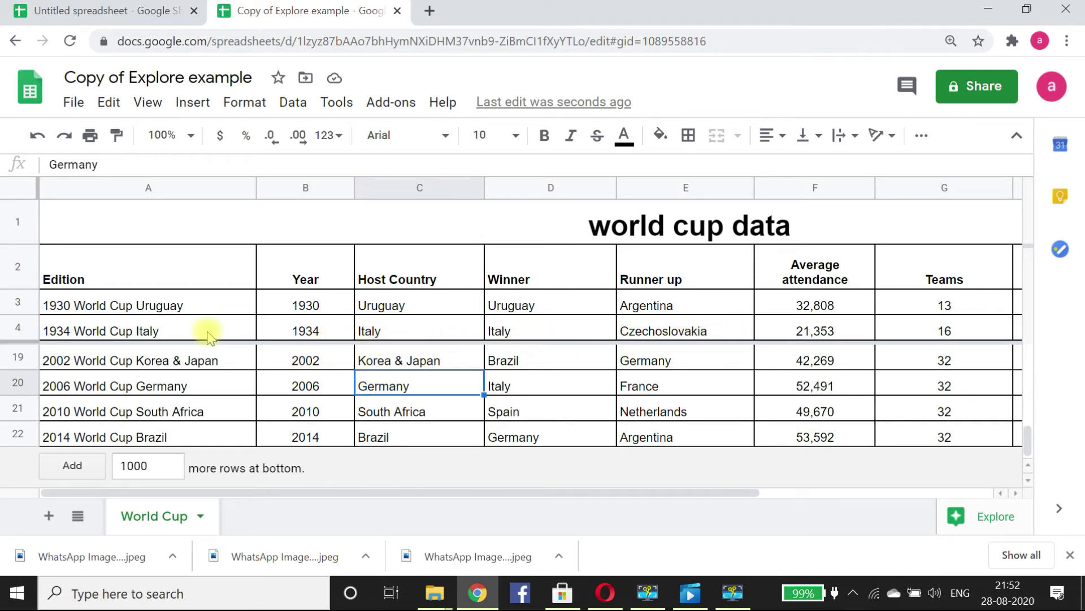
- Remove the freeze up to row 4 and check that all rows move with the data
{"action": "left_click", "coordinate": [156, 111]}
{"action": "mouse_move", "coordinate": [206, 138]}
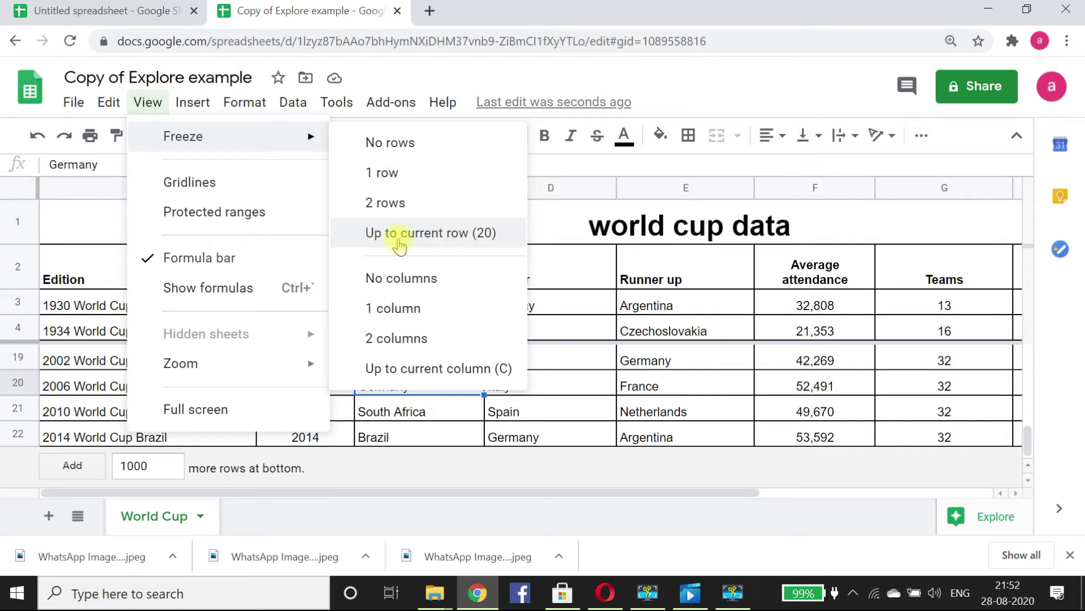
{"action": "left_click", "coordinate": [375, 144]}
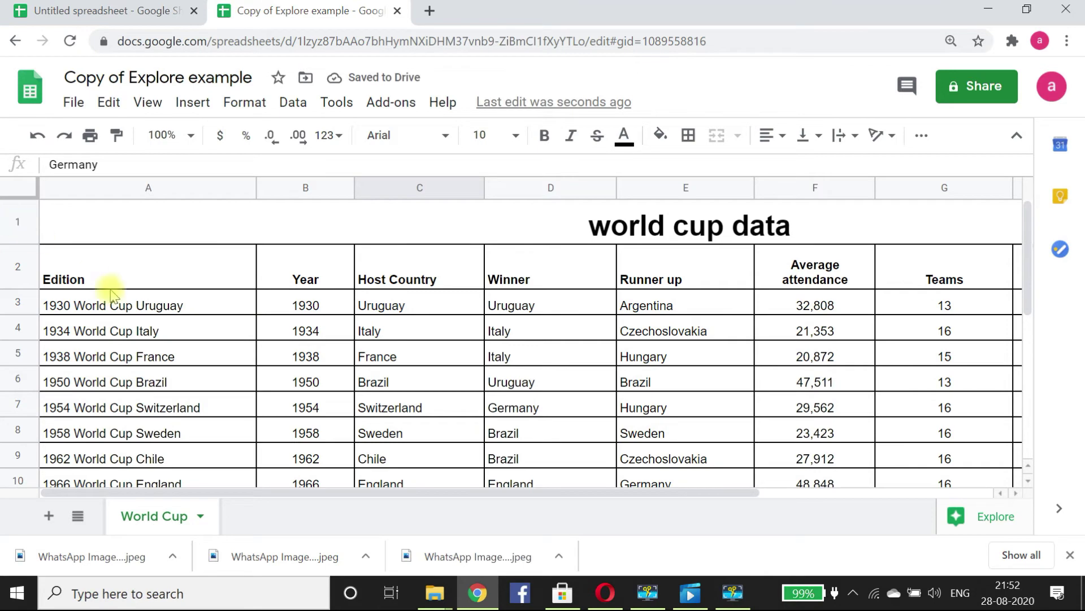
{"action": "scroll", "coordinate": [151, 287], "scroll_direction": "down", "scroll_amount": 3}
{"action": "scroll", "coordinate": [151, 282], "scroll_direction": "down", "scroll_amount": 2}
{"action": "scroll", "coordinate": [150, 280], "scroll_direction": "up", "scroll_amount": 5}
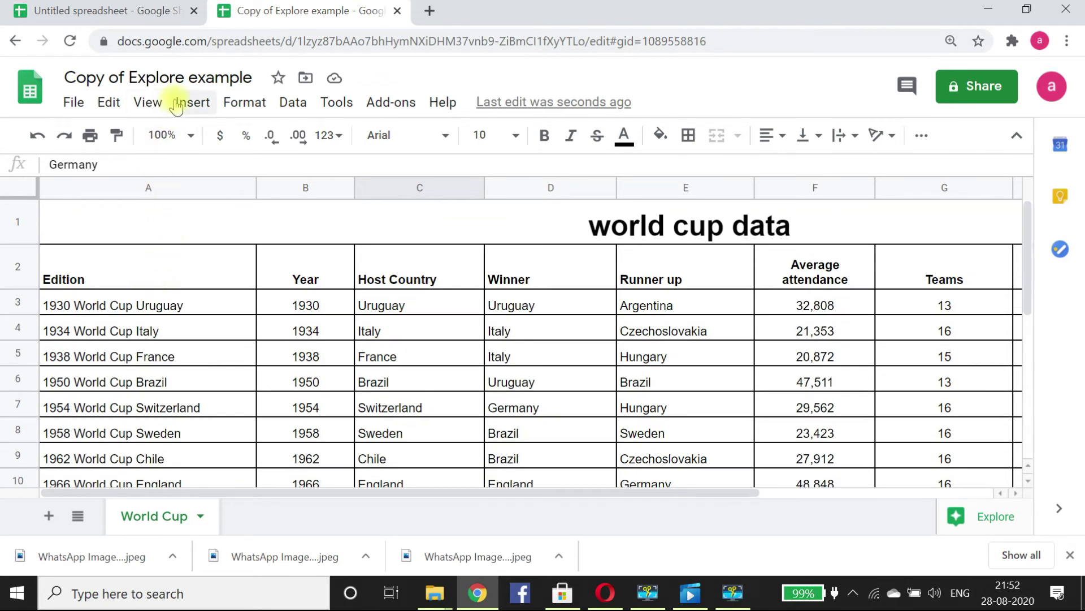
- Try to freeze the first two columns, Edition and Year, with the merged title row still in place
{"action": "left_click", "coordinate": [151, 105]}
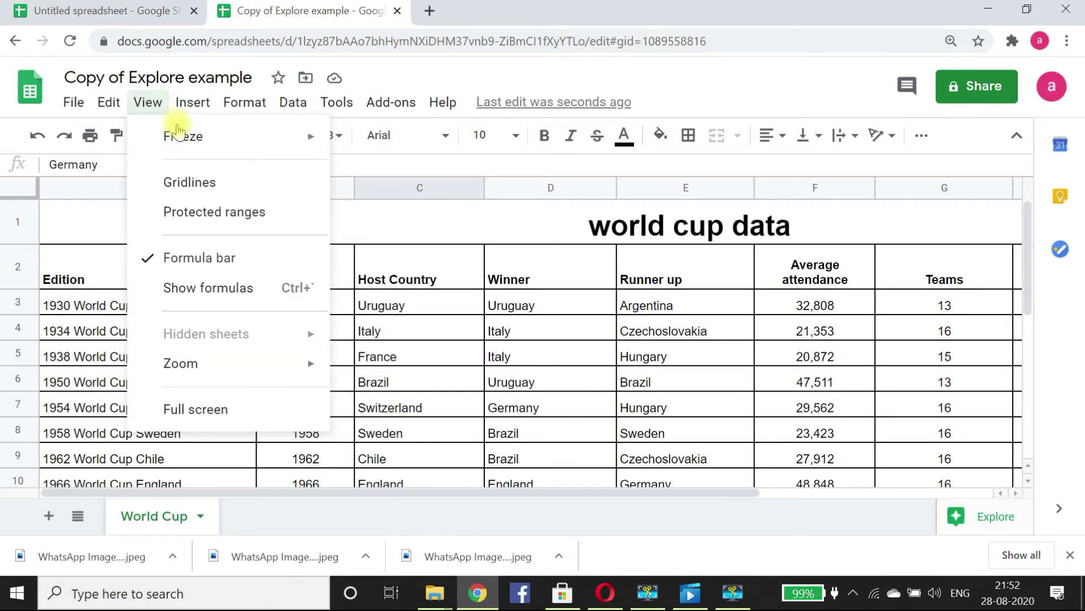
{"action": "left_click", "coordinate": [68, 214]}
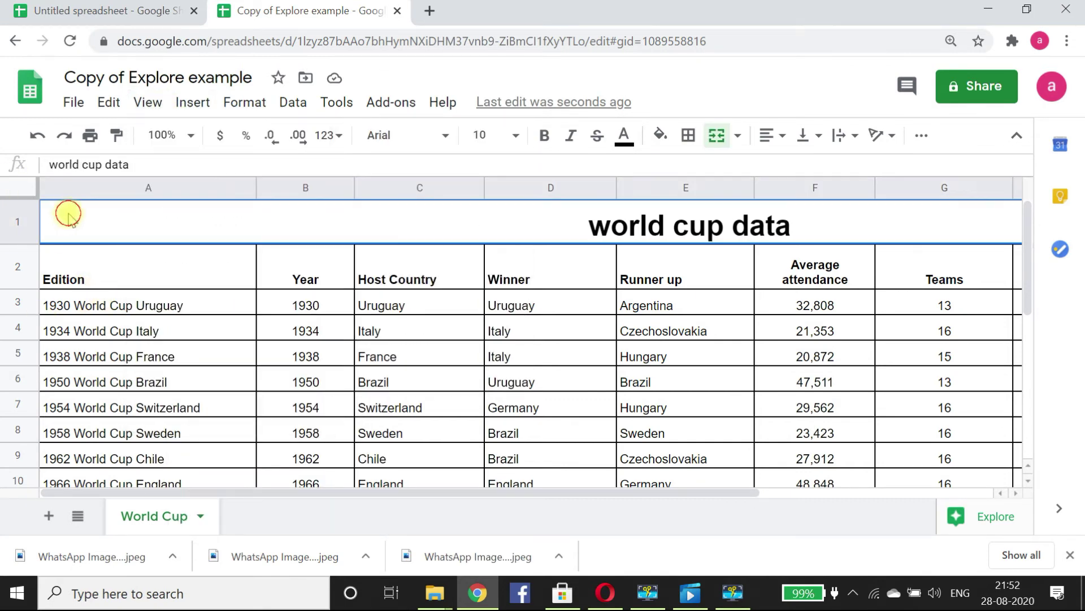
{"action": "left_click", "coordinate": [99, 189]}
{"action": "left_click", "coordinate": [291, 191]}
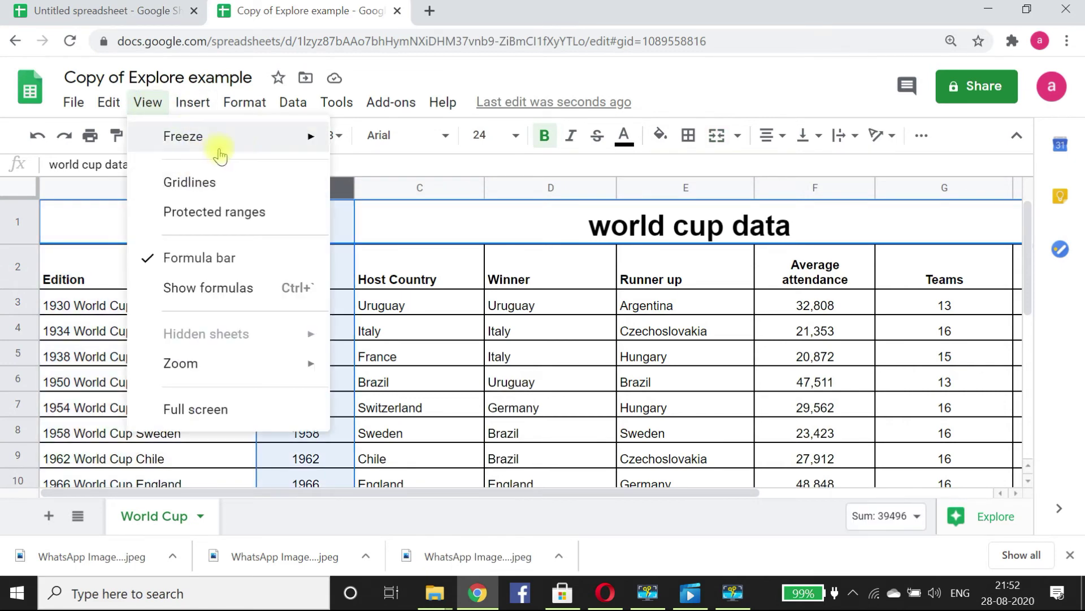
{"action": "mouse_move", "coordinate": [311, 141]}
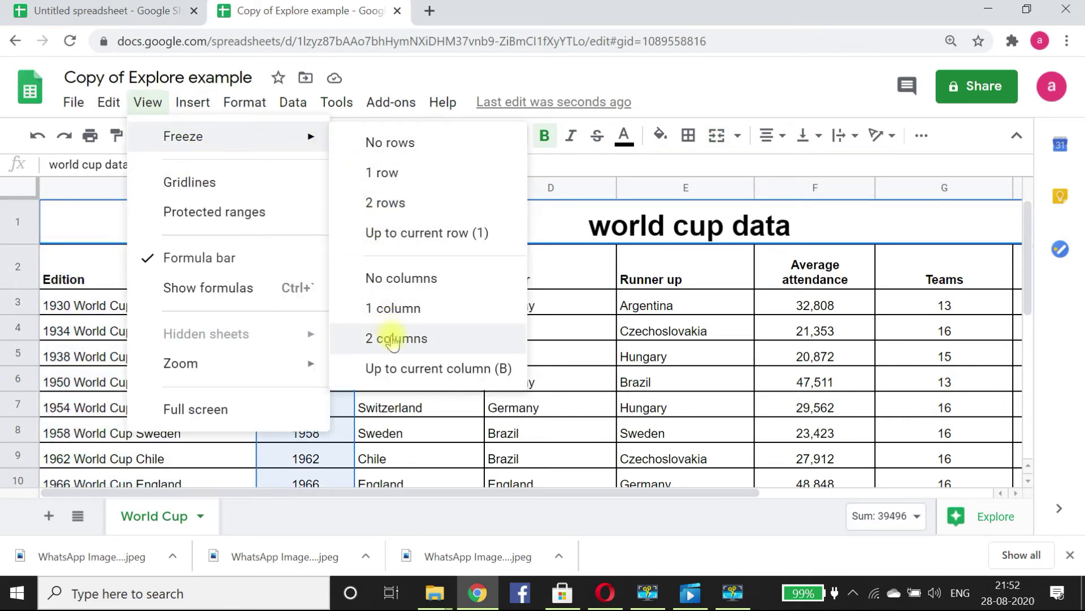
{"action": "left_click", "coordinate": [409, 338]}
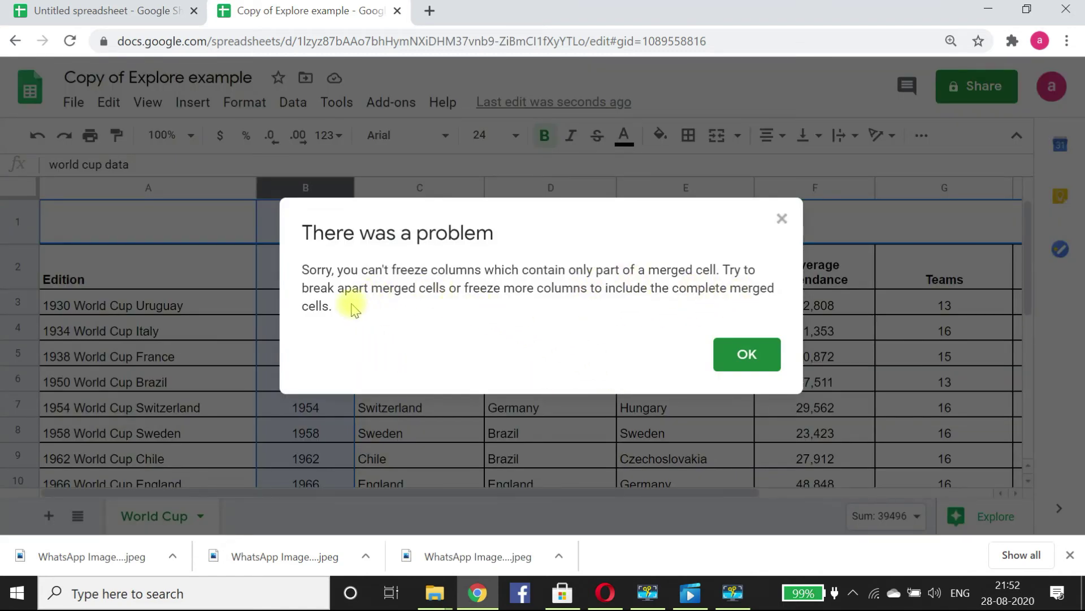
{"action": "left_click", "coordinate": [733, 363]}
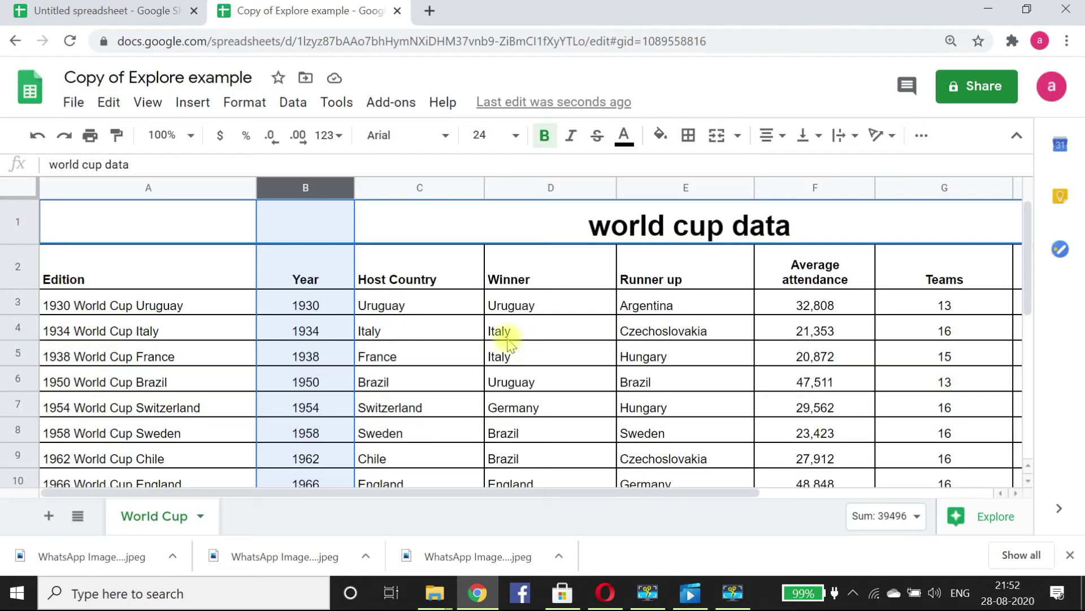
- Delete the merged "world cup data" title row above the column headers
{"action": "left_click", "coordinate": [204, 221]}
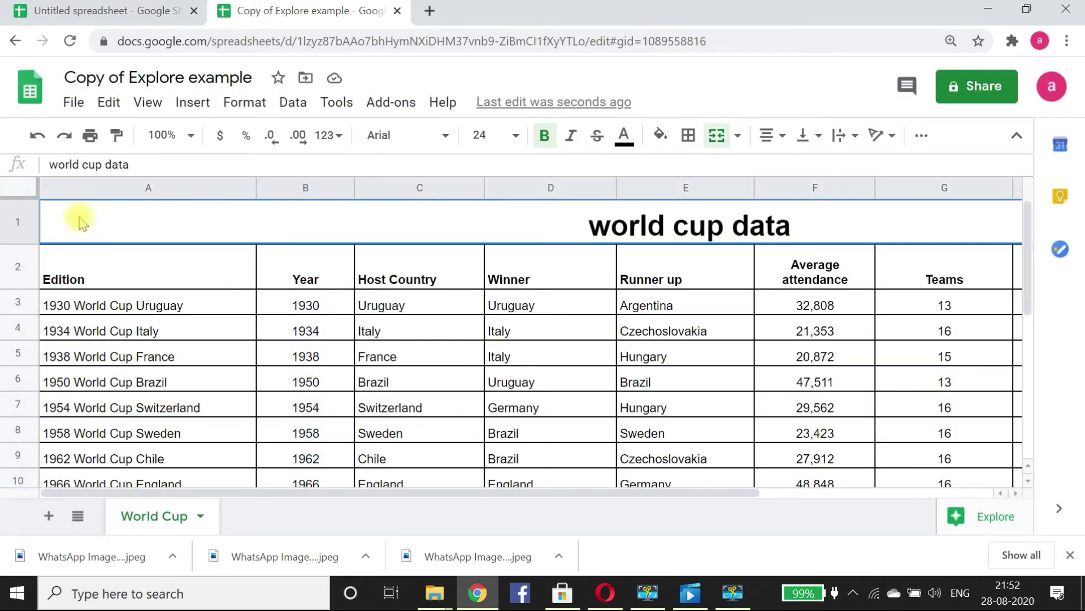
{"action": "left_click", "coordinate": [16, 223]}
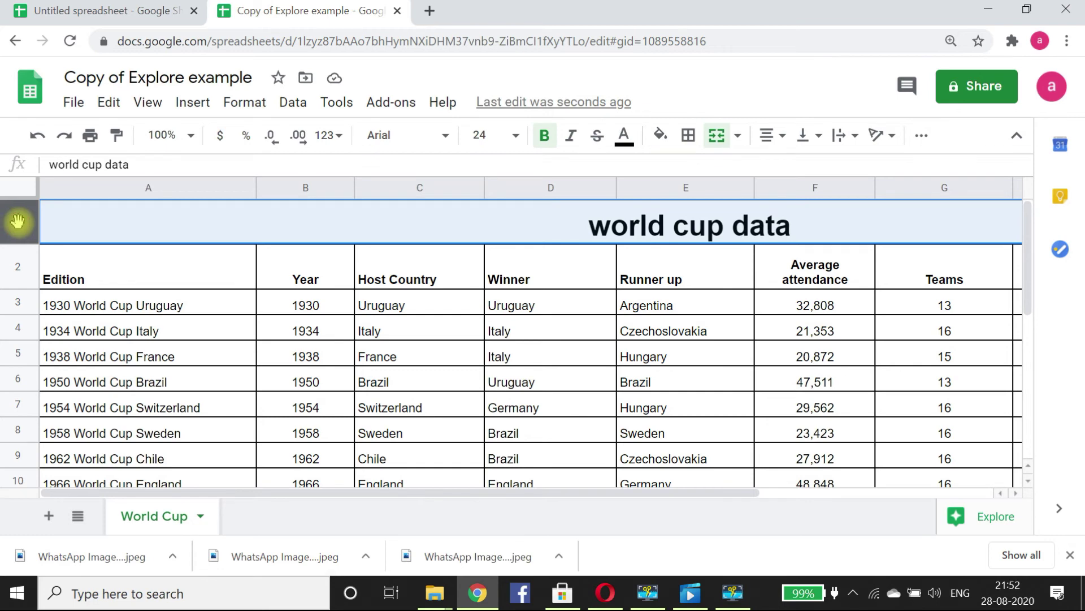
{"action": "right_click", "coordinate": [19, 222]}
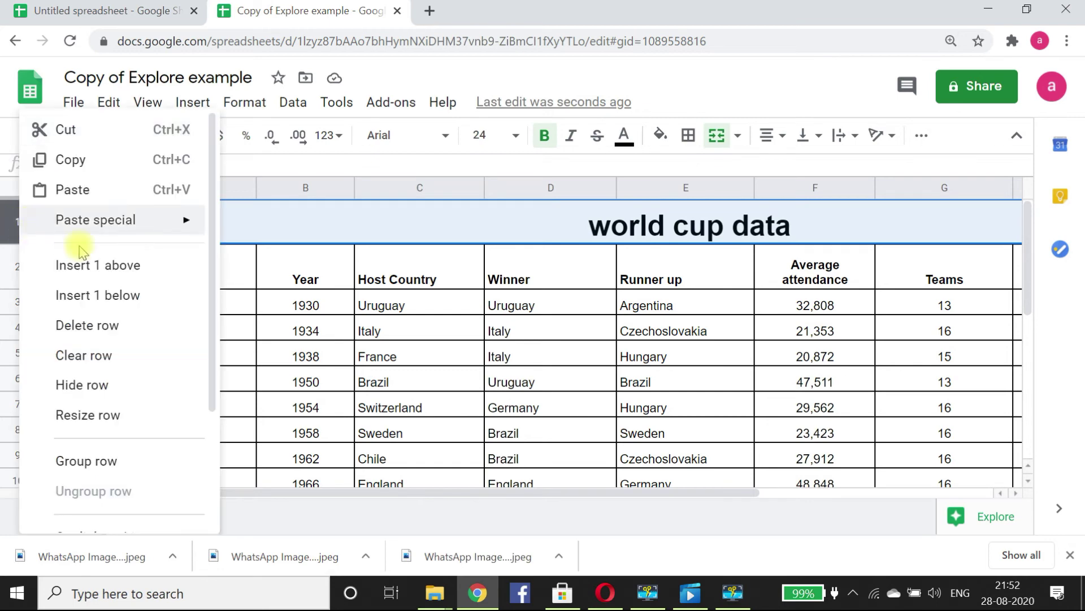
{"action": "left_click", "coordinate": [88, 337]}
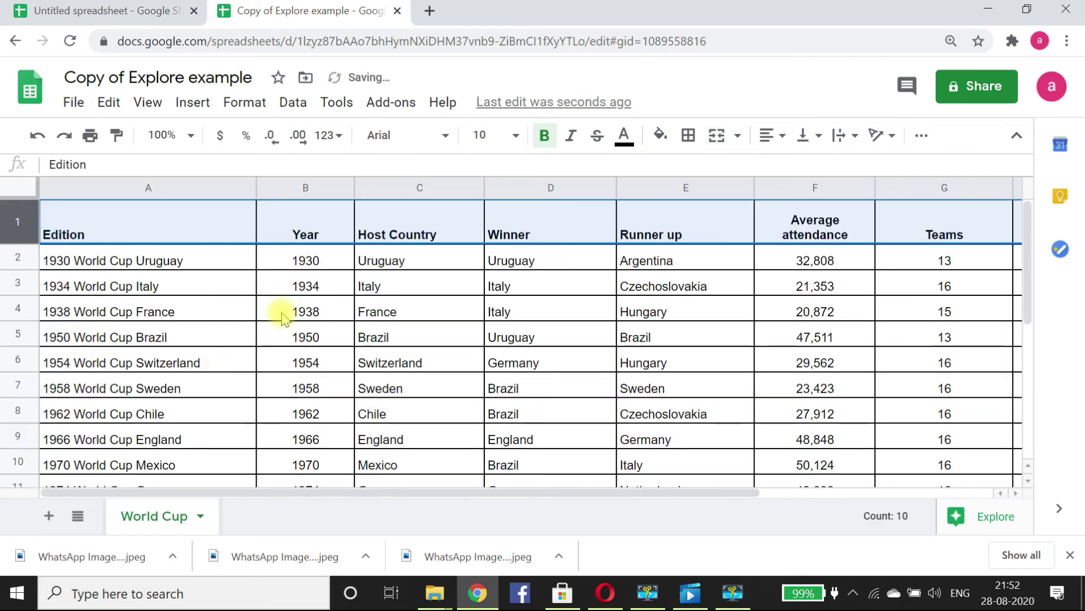
{"action": "scroll", "coordinate": [206, 285], "scroll_direction": "down", "scroll_amount": 2}
{"action": "scroll", "coordinate": [206, 286], "scroll_direction": "up", "scroll_amount": 2}
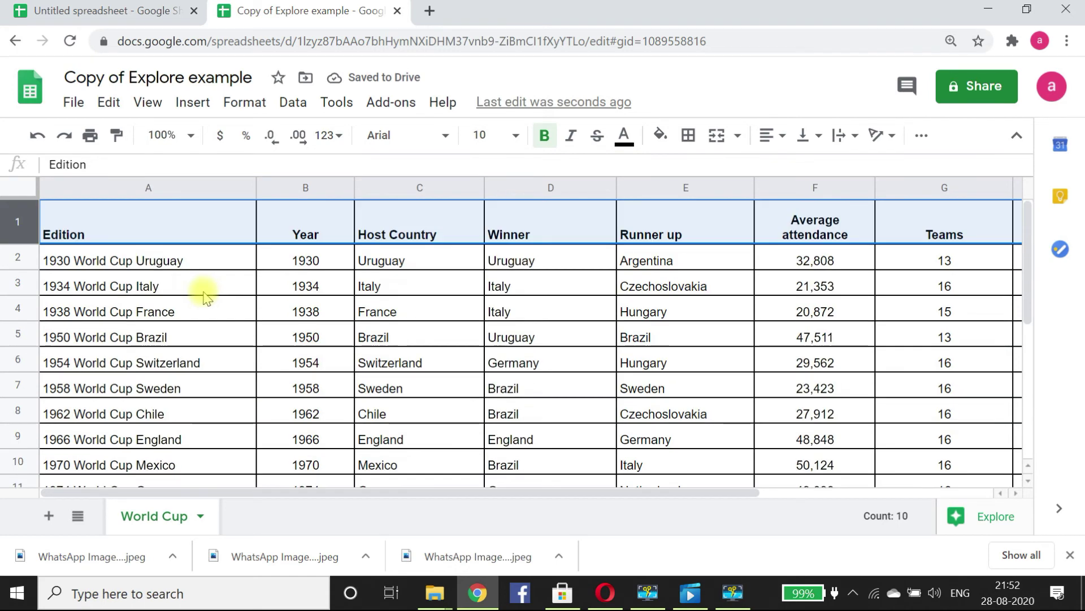
- Freeze the first two columns, Edition and Year, and check them while moving sideways through the remaining columns
{"action": "left_click", "coordinate": [223, 189]}
{"action": "left_click", "coordinate": [269, 188]}
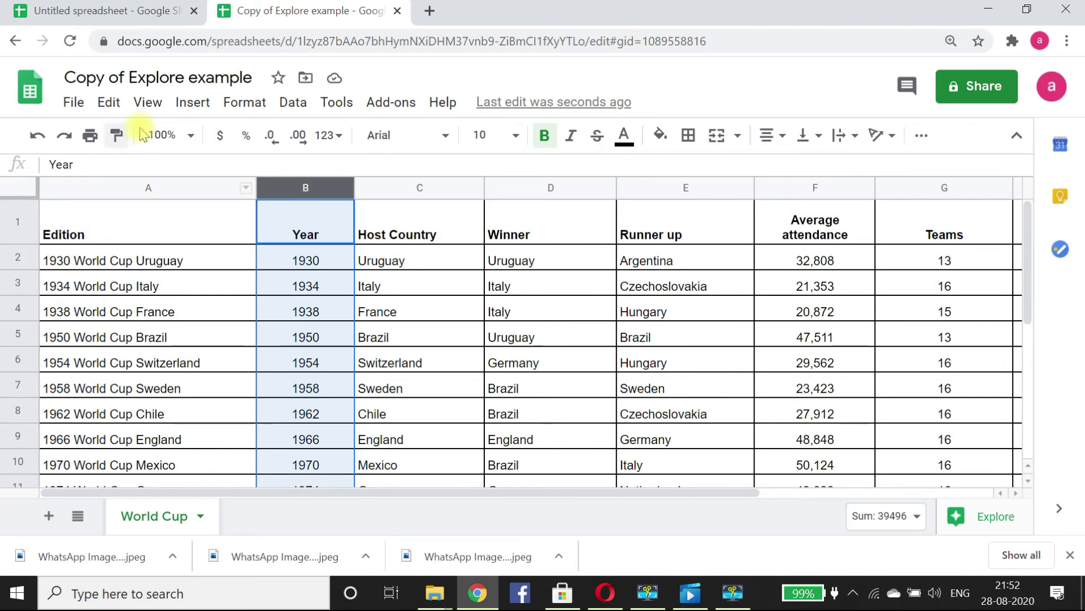
{"action": "left_click", "coordinate": [147, 101]}
{"action": "mouse_move", "coordinate": [266, 154]}
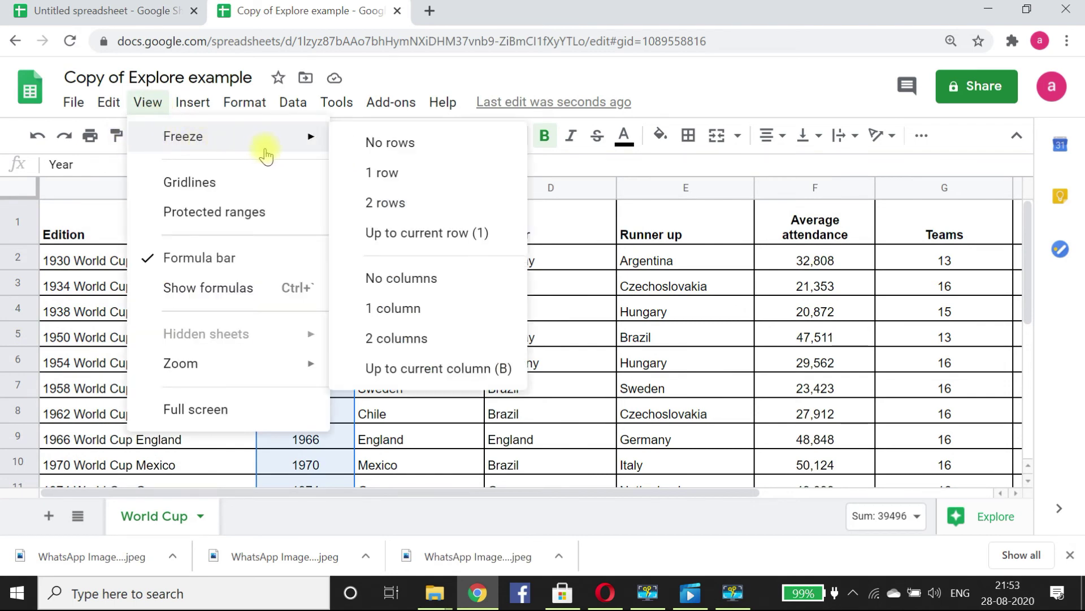
{"action": "left_click", "coordinate": [390, 338]}
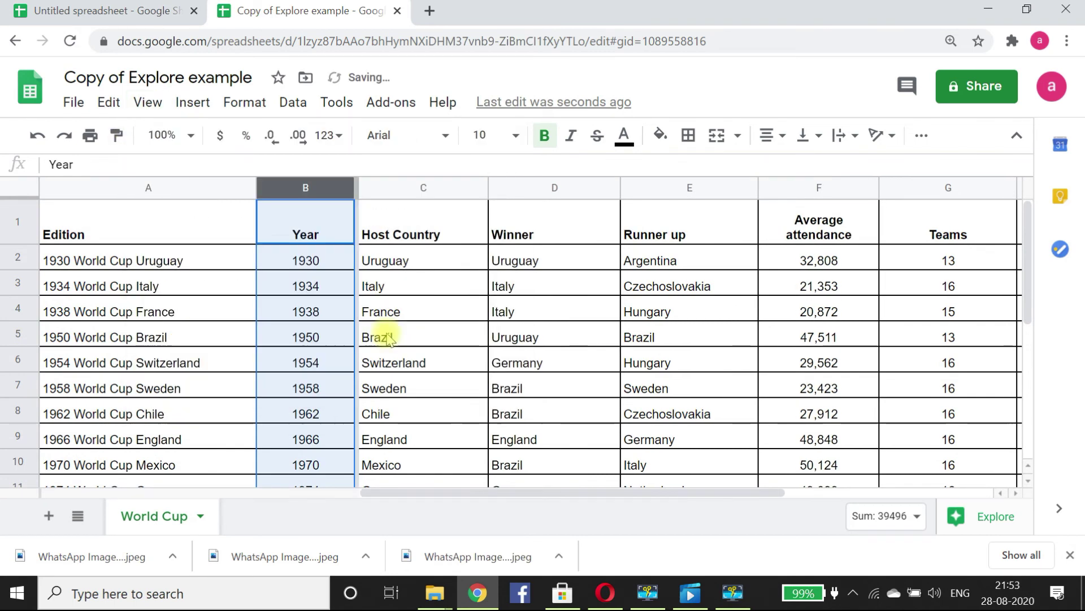
{"action": "left_click", "coordinate": [389, 299]}
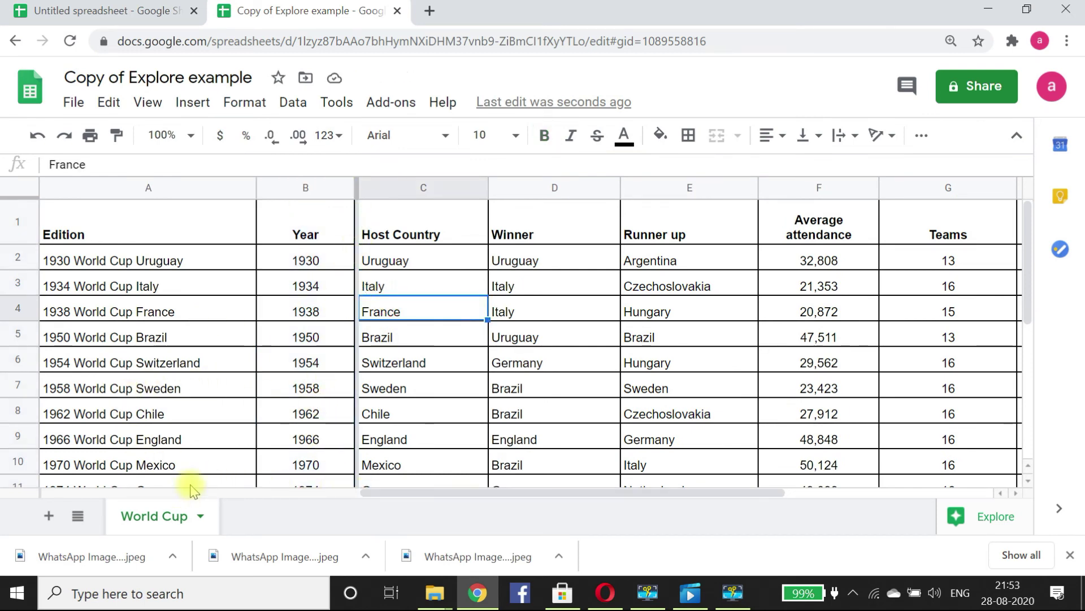
{"action": "left_click_drag", "start_coordinate": [398, 497], "coordinate": [607, 526]}
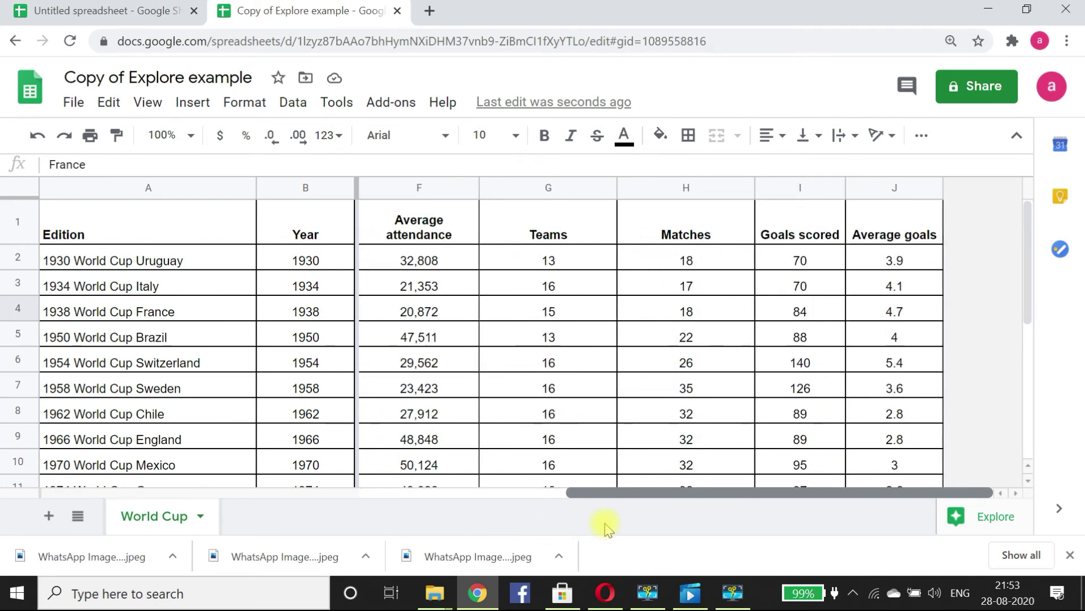
{"action": "scroll", "coordinate": [509, 390], "scroll_direction": "down", "scroll_amount": 5}
{"action": "scroll", "coordinate": [502, 354], "scroll_direction": "up", "scroll_amount": 5}
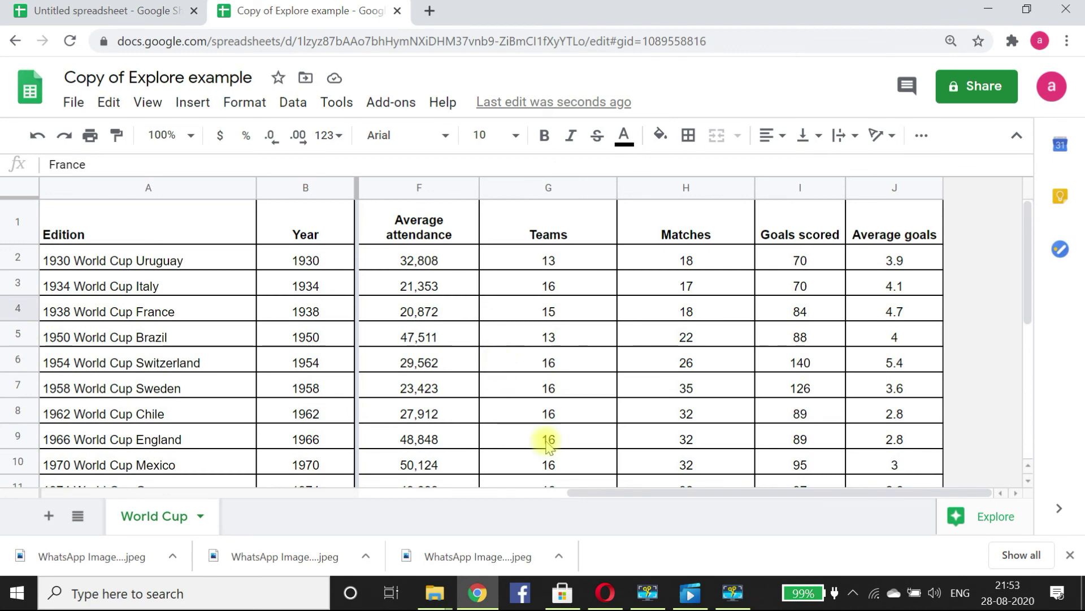
{"action": "left_click_drag", "start_coordinate": [606, 487], "coordinate": [384, 520]}
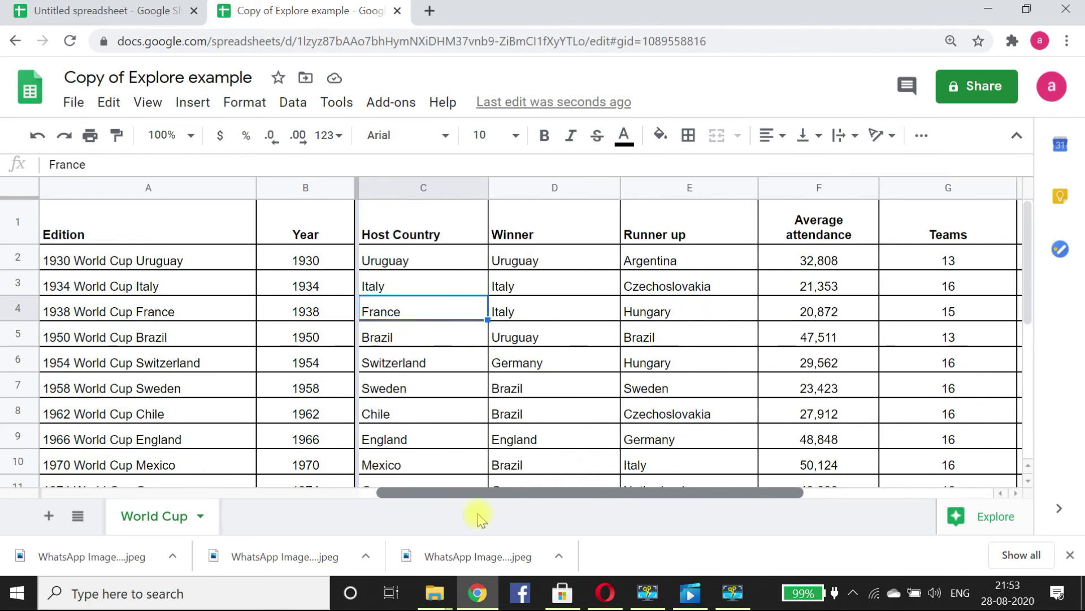
{"action": "left_click_drag", "start_coordinate": [450, 514], "coordinate": [691, 497]}
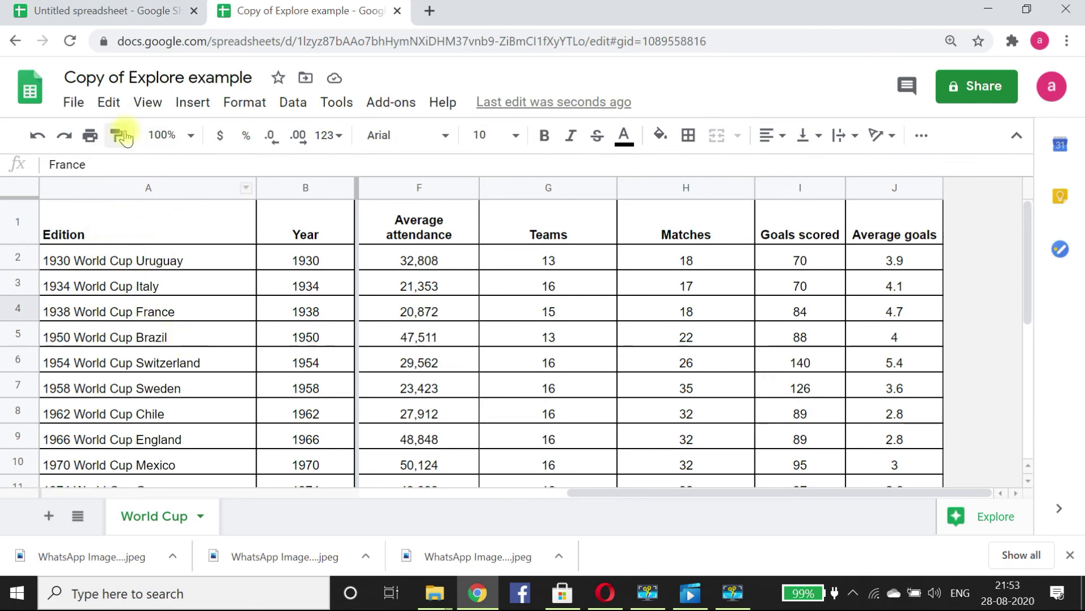
- Freeze the header row in row 1 as well, and check it while moving up and down the data
{"action": "left_click", "coordinate": [143, 108]}
{"action": "mouse_move", "coordinate": [204, 144]}
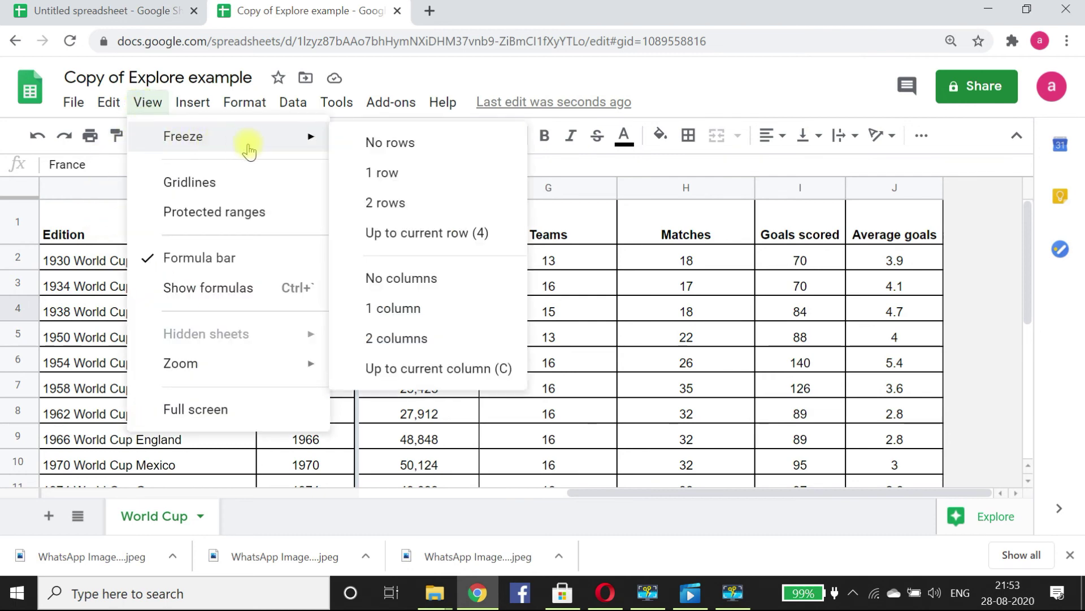
{"action": "left_click", "coordinate": [360, 174]}
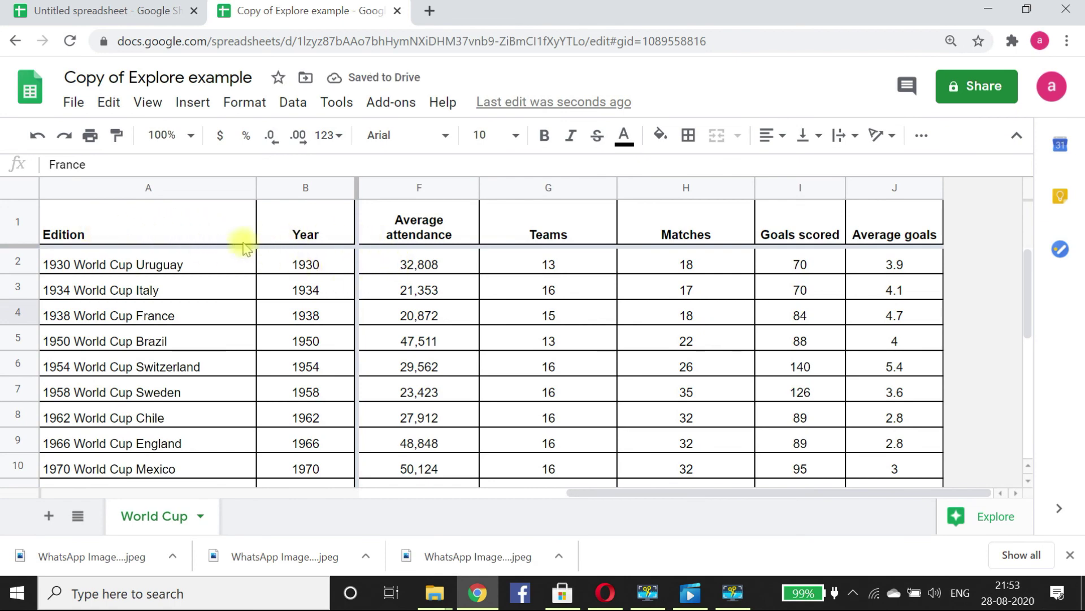
{"action": "scroll", "coordinate": [308, 339], "scroll_direction": "down", "scroll_amount": 3}
{"action": "scroll", "coordinate": [303, 317], "scroll_direction": "up", "scroll_amount": 3}
{"action": "scroll", "coordinate": [303, 317], "scroll_direction": "down", "scroll_amount": 6}
{"action": "scroll", "coordinate": [303, 319], "scroll_direction": "up", "scroll_amount": 6}
{"action": "scroll", "coordinate": [465, 290], "scroll_direction": "down", "scroll_amount": 6}
{"action": "scroll", "coordinate": [467, 293], "scroll_direction": "up", "scroll_amount": 6}
{"action": "scroll", "coordinate": [464, 288], "scroll_direction": "down", "scroll_amount": 1}
{"action": "scroll", "coordinate": [461, 286], "scroll_direction": "up", "scroll_amount": 1}
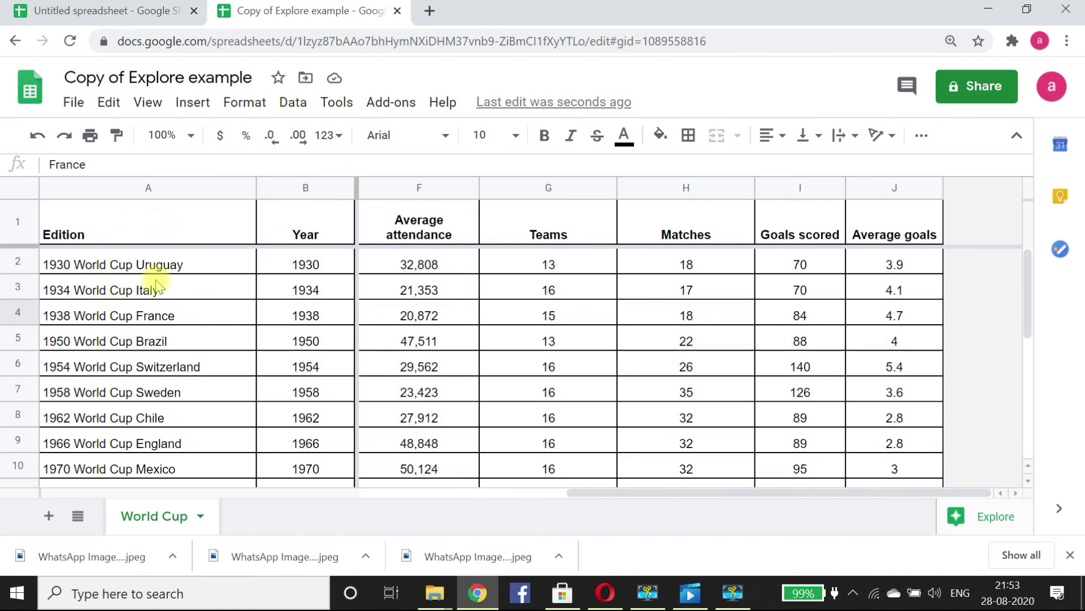